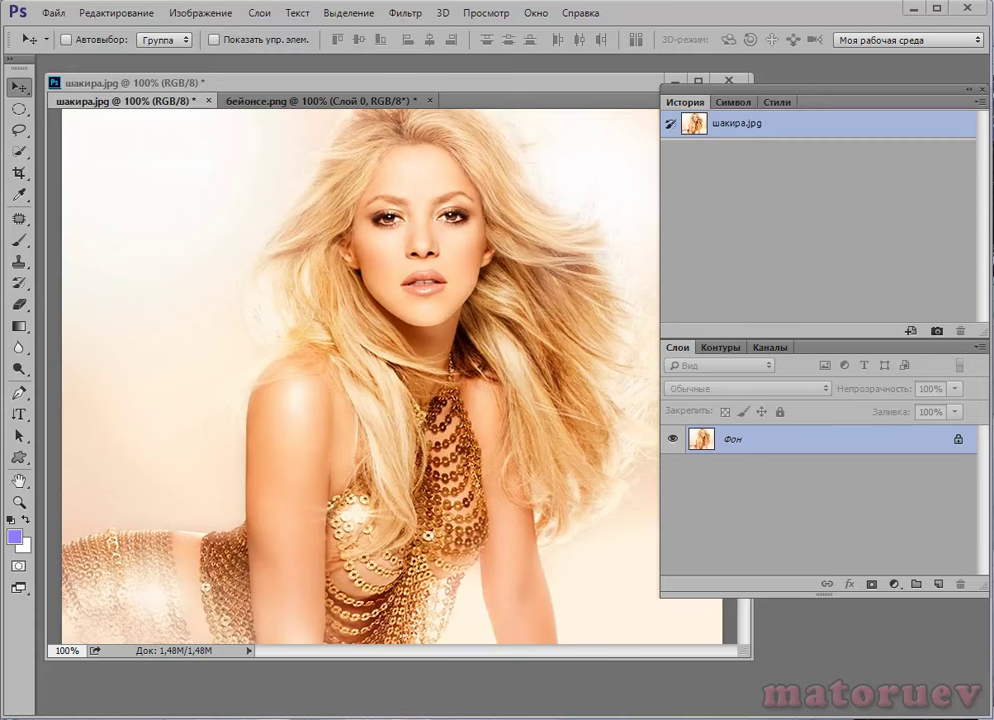
Step: Move the panels aside and switch between the portraits, ending on the light-background one
{"action": "left_click_drag", "start_coordinate": [781, 97], "coordinate": [852, 134]}
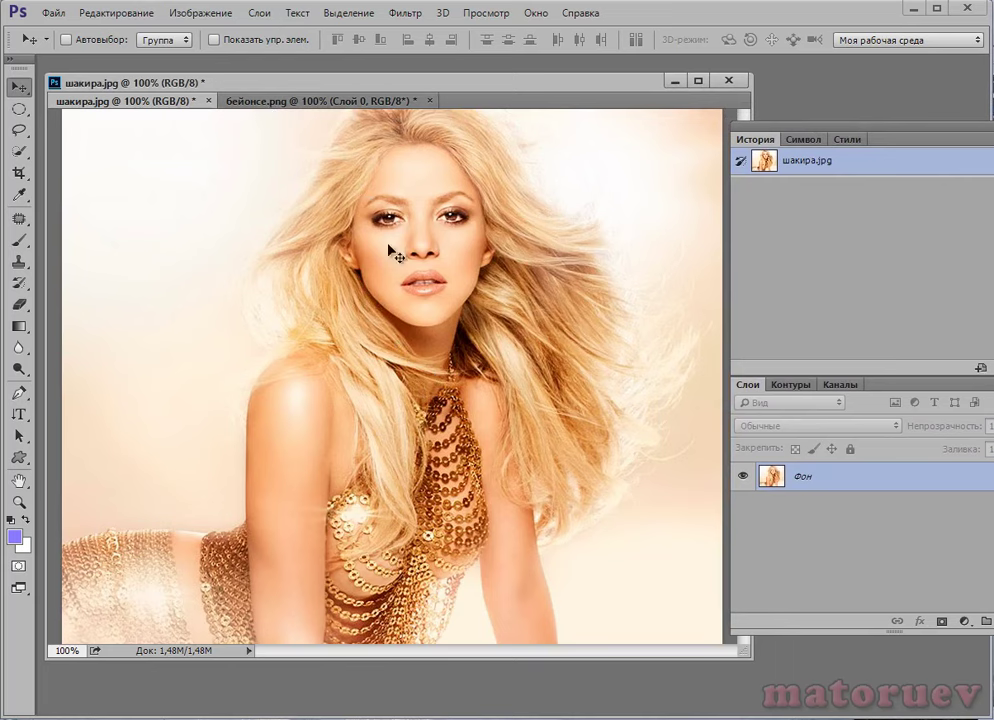
{"action": "left_click", "coordinate": [304, 101]}
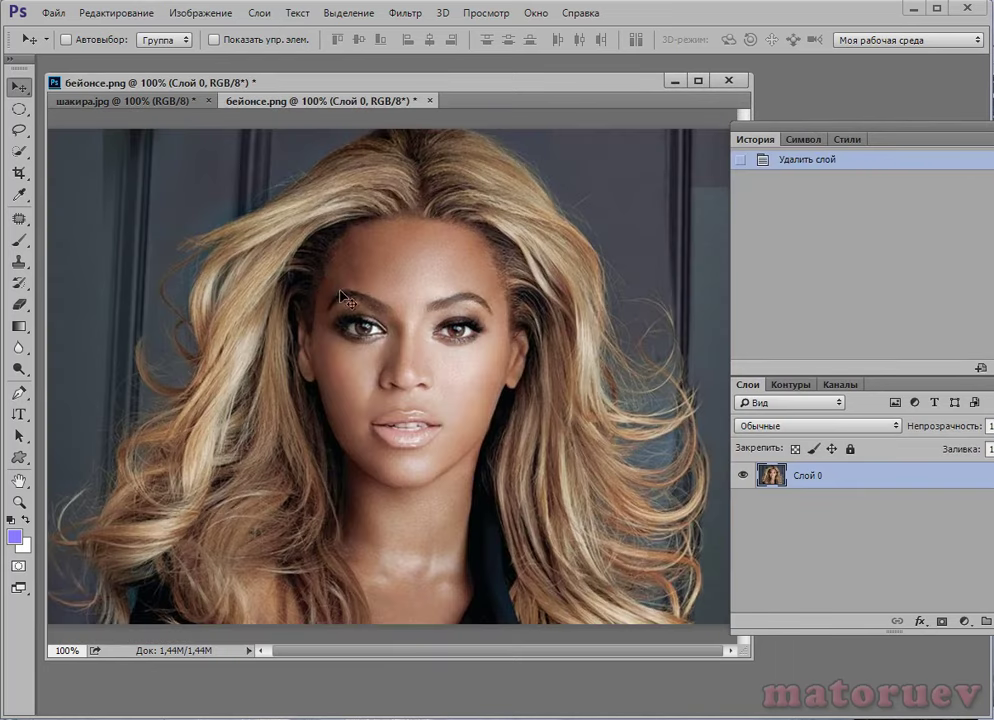
{"action": "key", "text": "ctrl+Tab"}
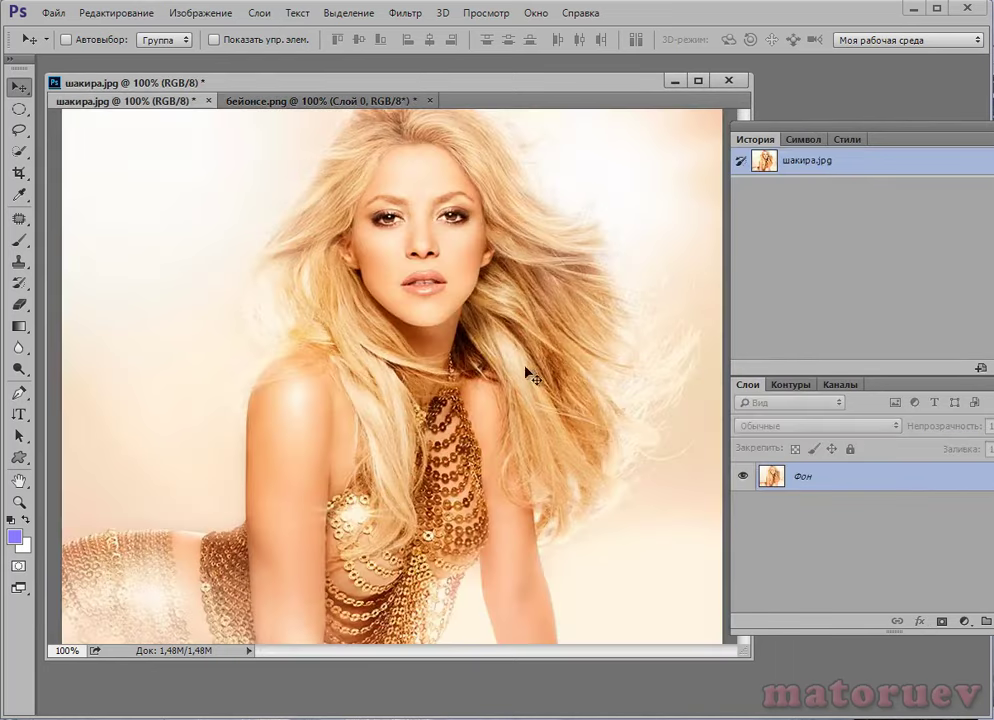
{"action": "key", "text": "alt"}
Step: Convert the locked Фон background into layer Слой 0 and zoom to 200% on the face
{"action": "double_click", "coordinate": [802, 480]}
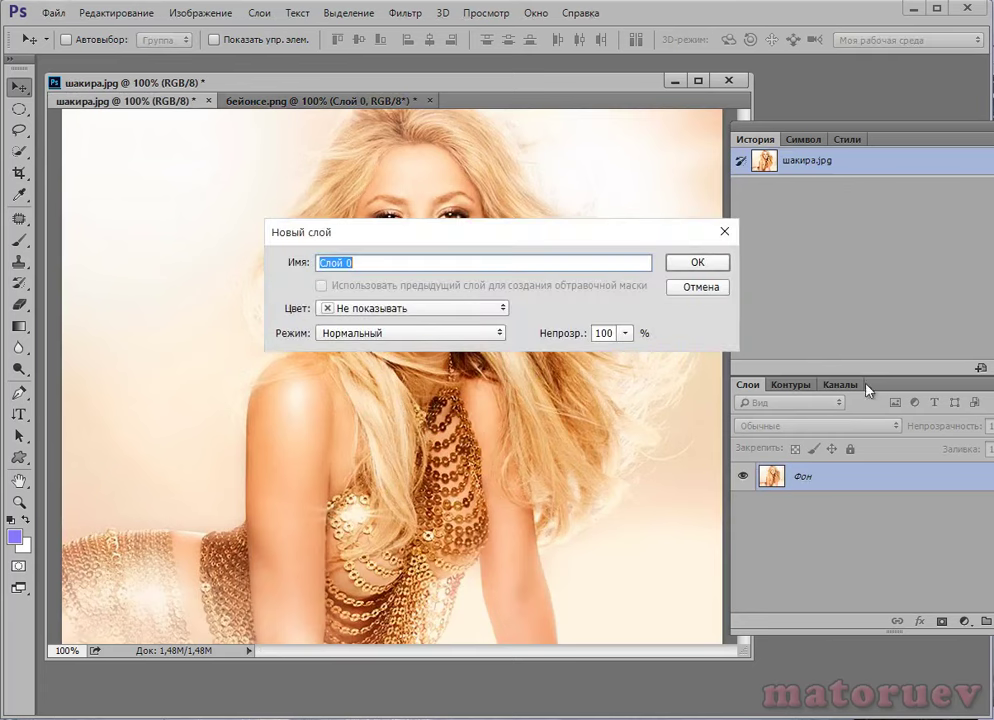
{"action": "left_click", "coordinate": [700, 263]}
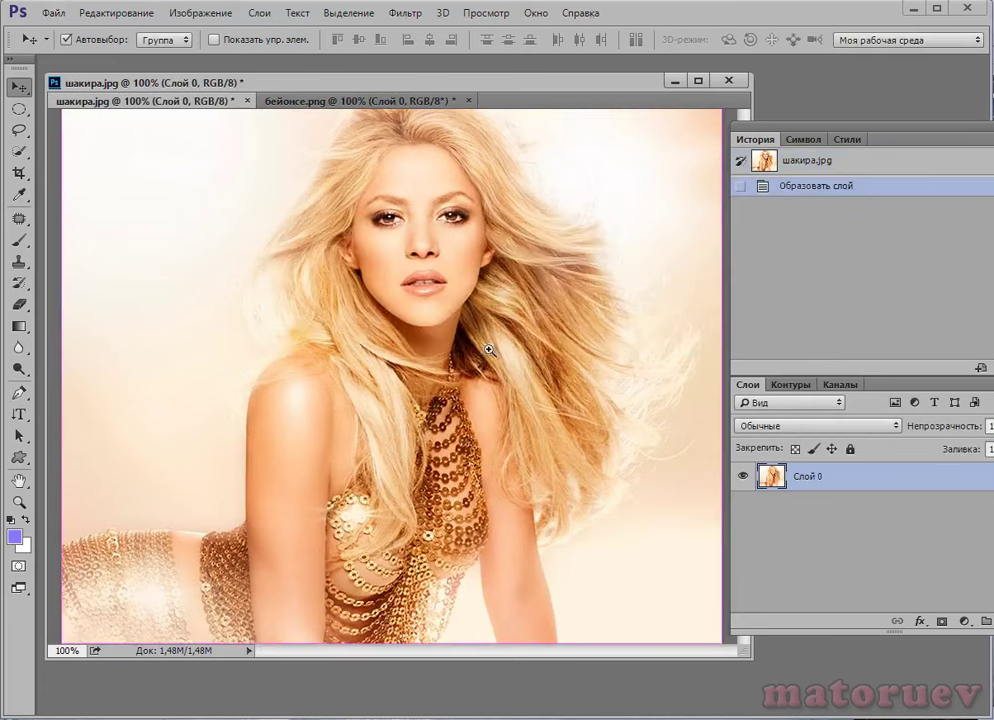
{"action": "left_click", "coordinate": [456, 305]}
{"action": "scroll", "coordinate": [450, 328], "scroll_direction": "up", "scroll_amount": 3}
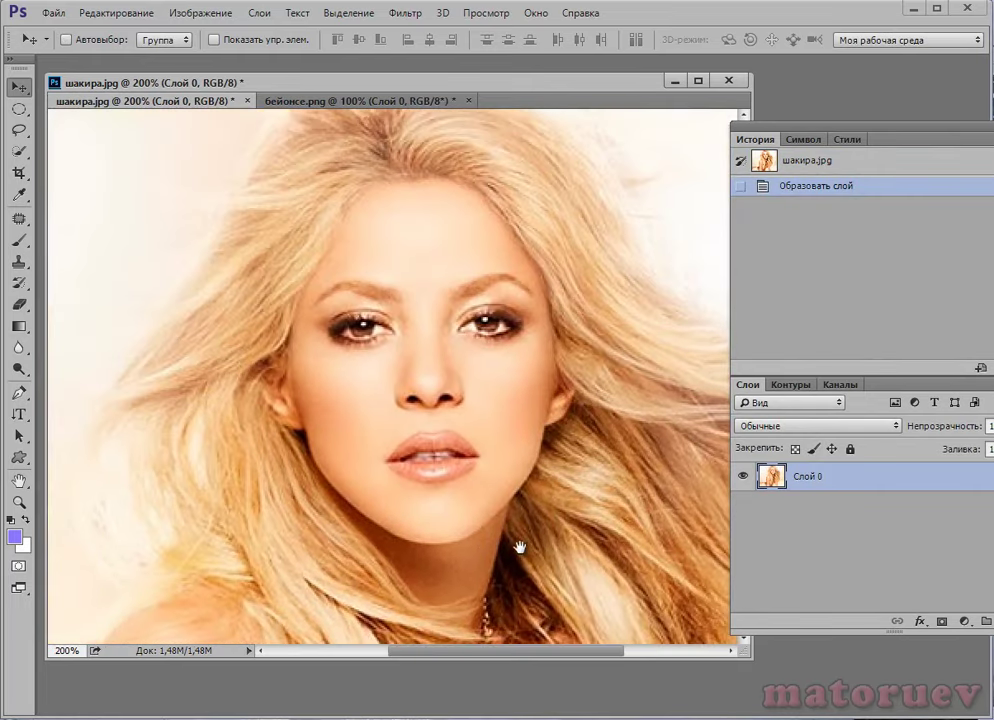
{"action": "scroll", "coordinate": [517, 544], "scroll_direction": "up", "scroll_amount": 2}
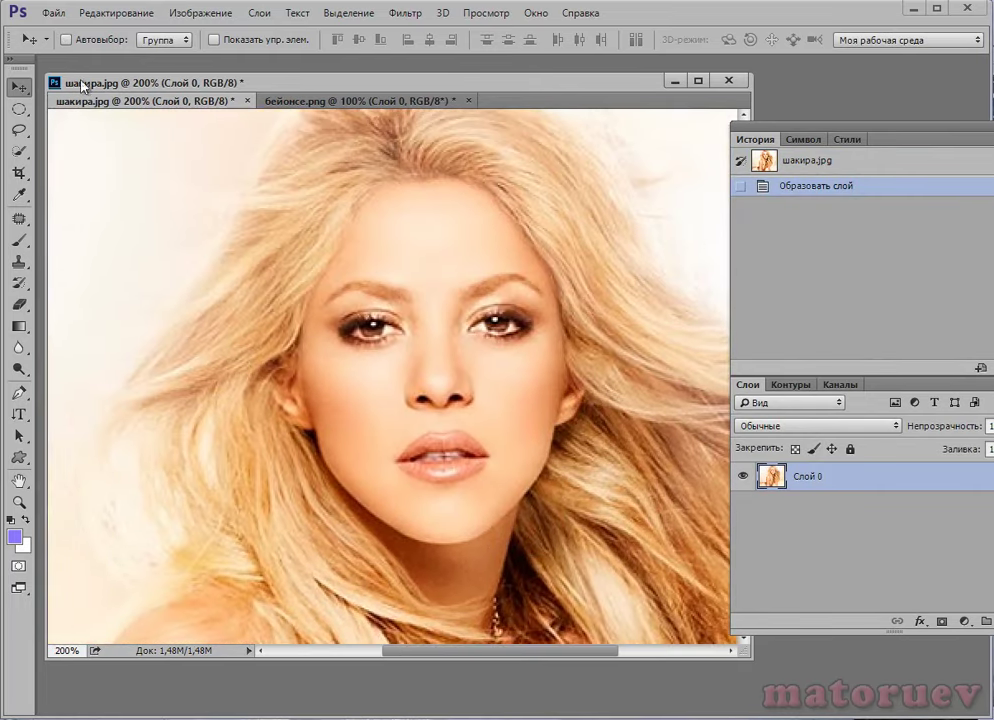
Step: With the Pen tool, place anchor points along the brow line and down the right cheek
{"action": "left_click", "coordinate": [20, 394]}
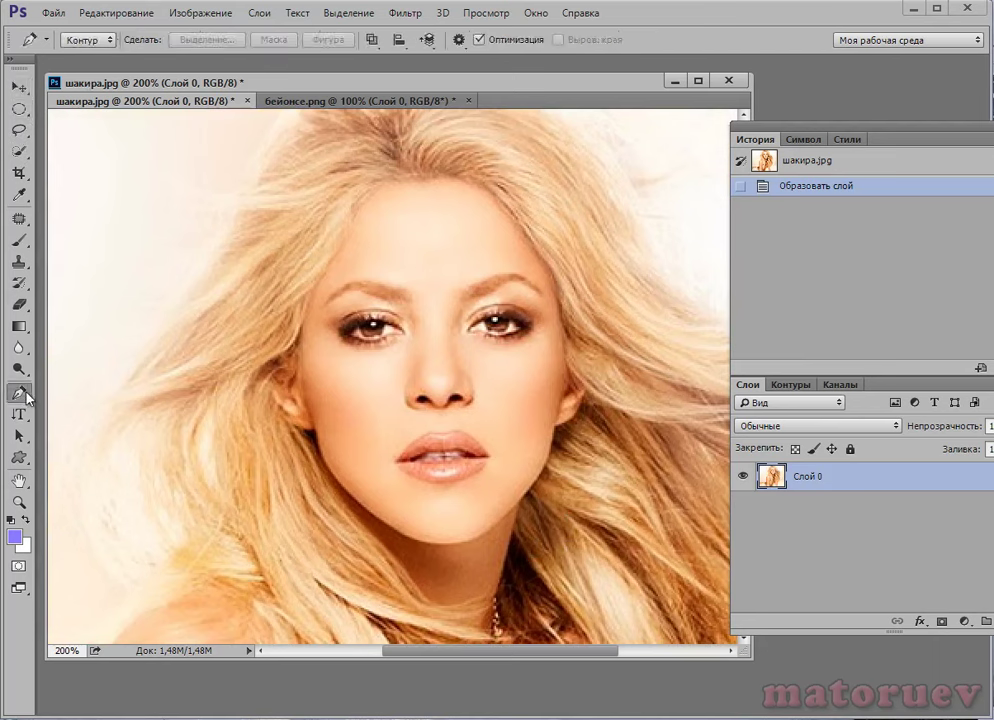
{"action": "left_click", "coordinate": [336, 275]}
{"action": "left_click", "coordinate": [364, 271]}
{"action": "left_click", "coordinate": [390, 266]}
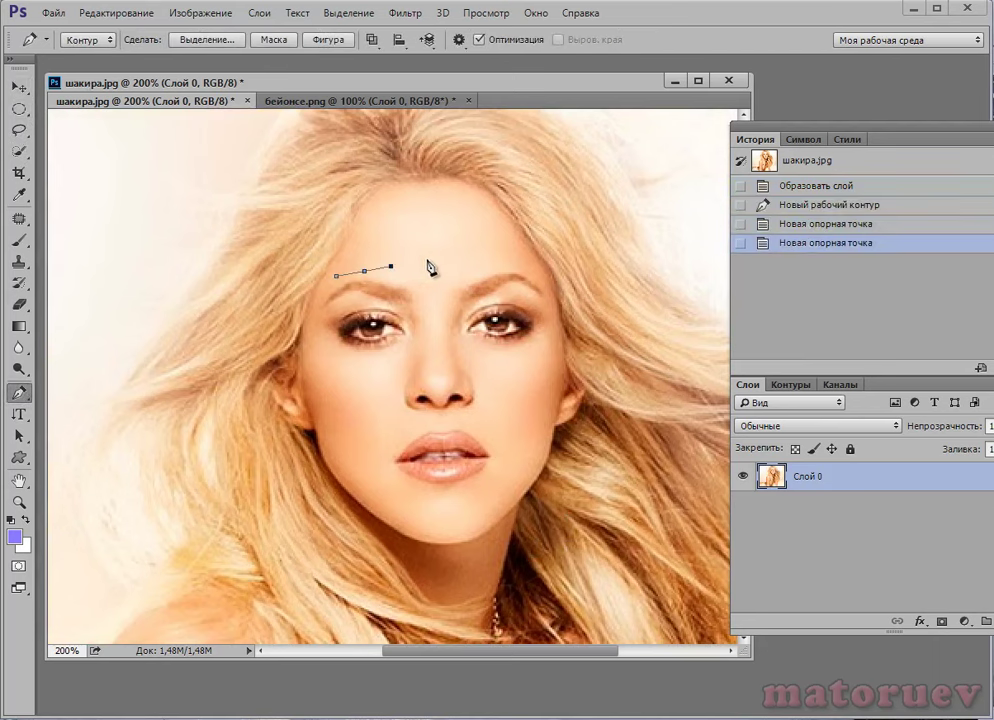
{"action": "left_click", "coordinate": [429, 260]}
{"action": "left_click", "coordinate": [469, 260]}
{"action": "left_click", "coordinate": [520, 268]}
{"action": "left_click", "coordinate": [548, 297]}
{"action": "left_click", "coordinate": [555, 377]}
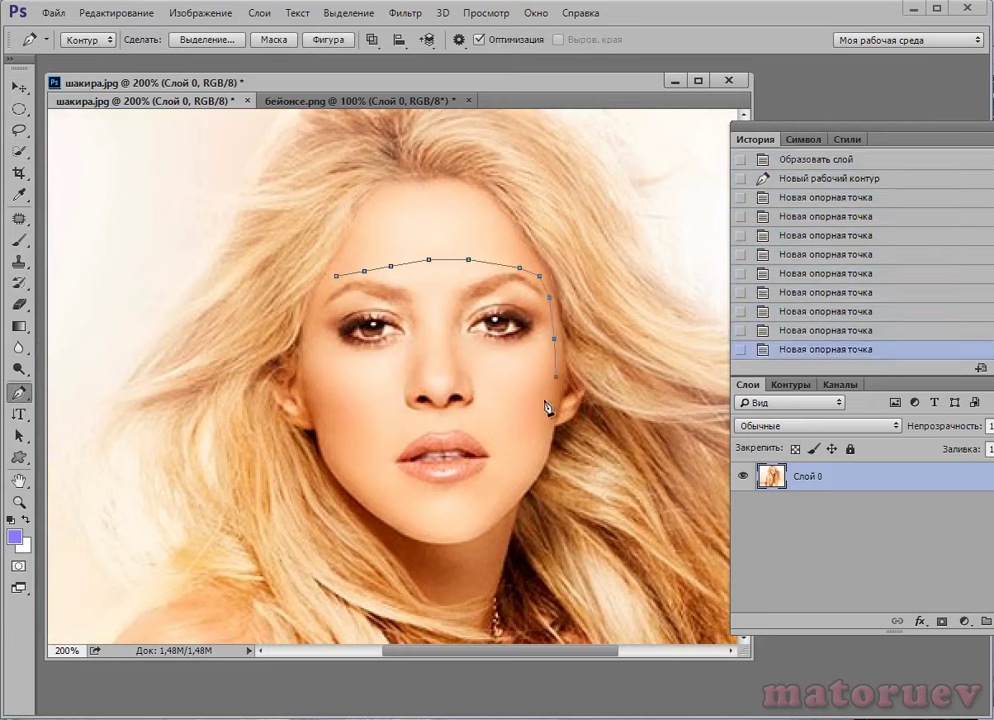
Step: Continue the path along the jaw, chin and left cheek, closing it at the start point
{"action": "left_click", "coordinate": [514, 469]}
{"action": "left_click", "coordinate": [450, 509]}
{"action": "left_click", "coordinate": [383, 494]}
{"action": "left_click", "coordinate": [352, 466]}
{"action": "left_click", "coordinate": [333, 412]}
{"action": "left_click", "coordinate": [322, 360]}
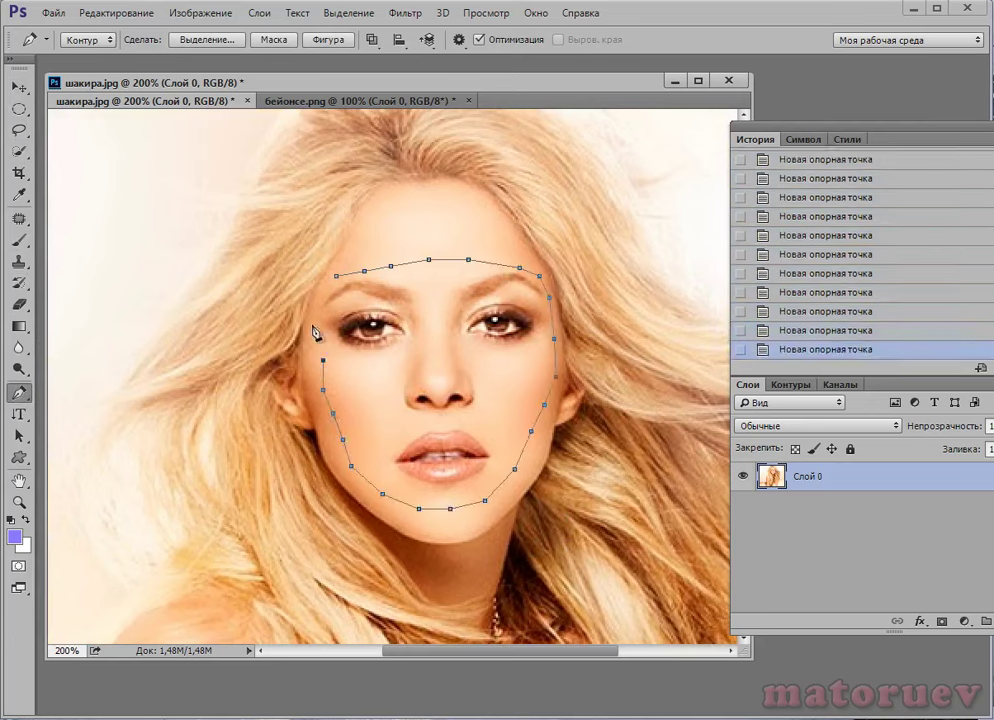
{"action": "left_click", "coordinate": [314, 325]}
{"action": "left_click", "coordinate": [320, 300]}
{"action": "left_click", "coordinate": [336, 275]}
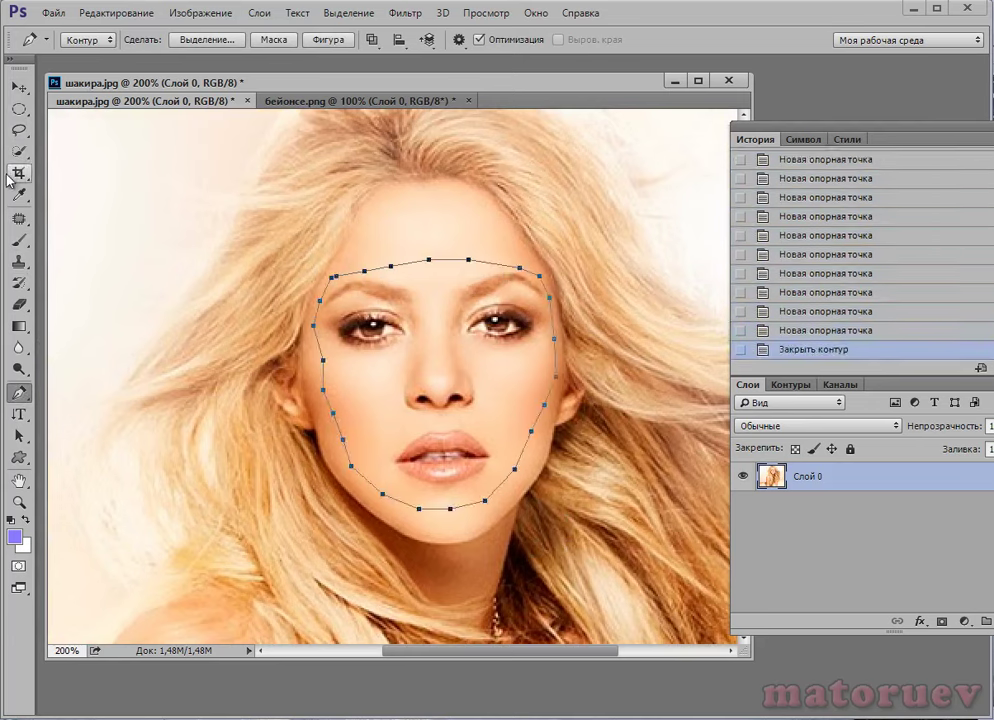
Step: Turn the face path into a selection with no feathering
{"action": "right_click", "coordinate": [400, 327]}
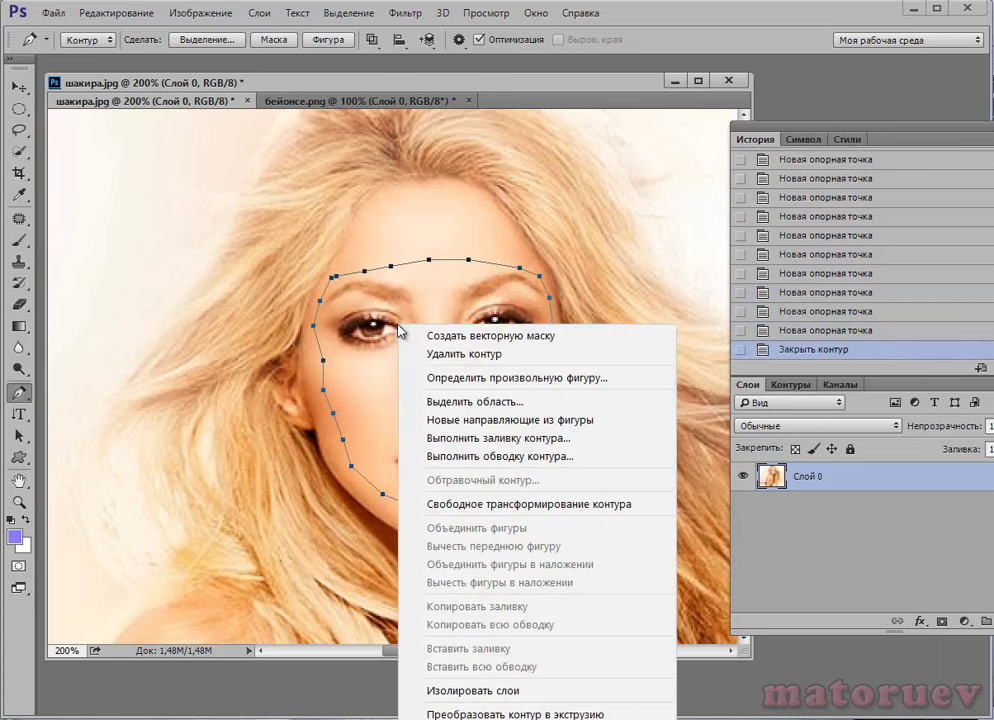
{"action": "left_click", "coordinate": [487, 406]}
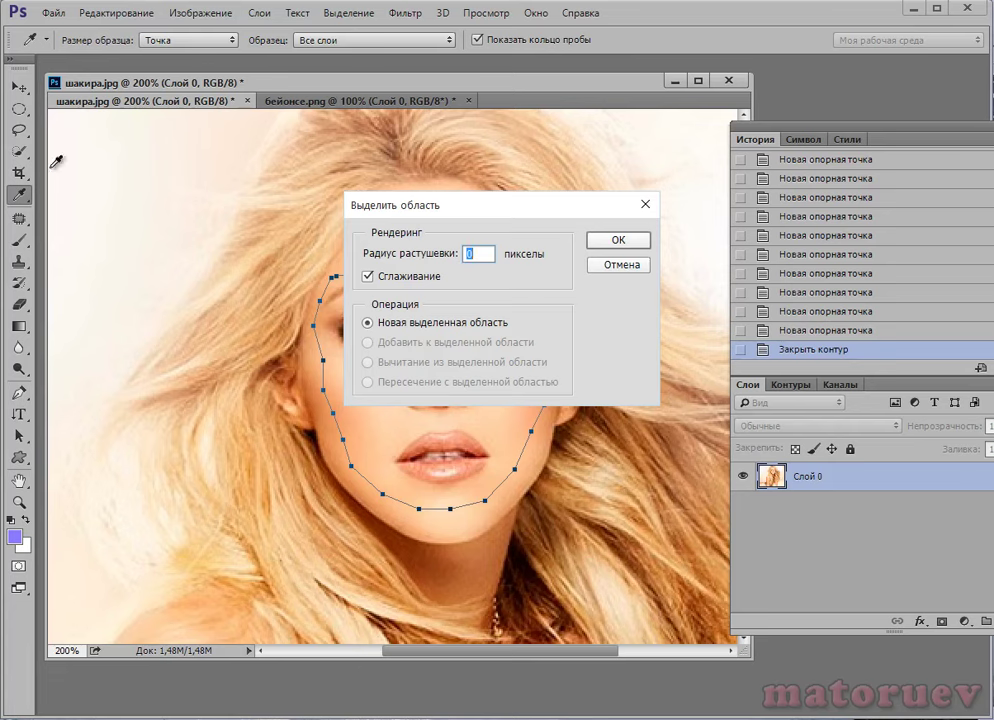
{"action": "left_click", "coordinate": [610, 243]}
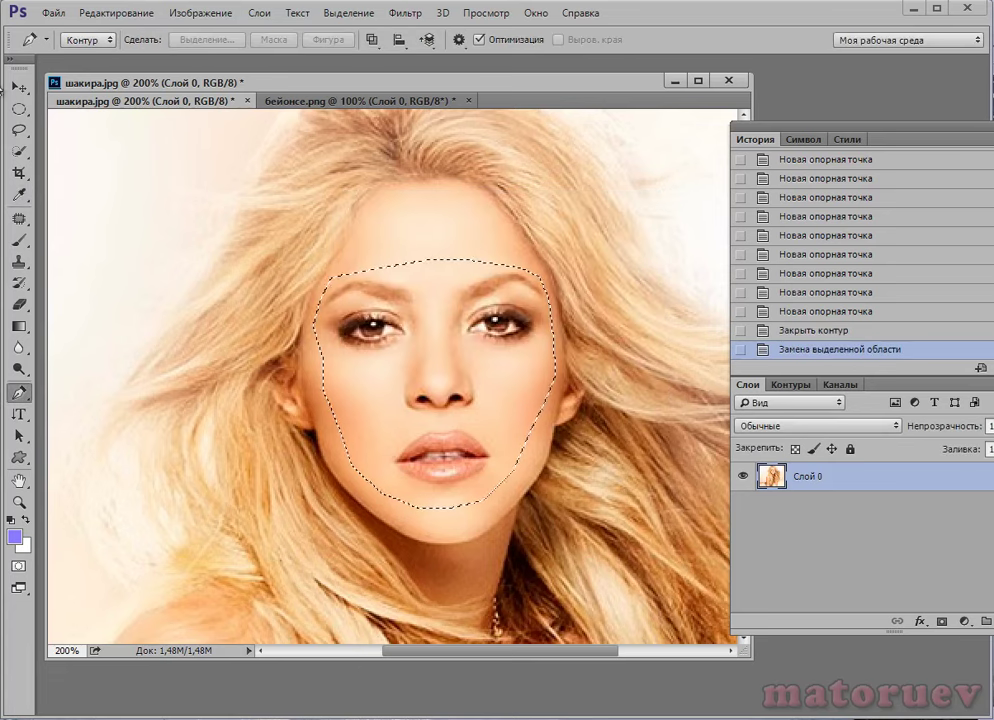
Step: Drag the selected face onto бейонсе.png and accept the colour profile prompts
{"action": "left_click", "coordinate": [19, 87]}
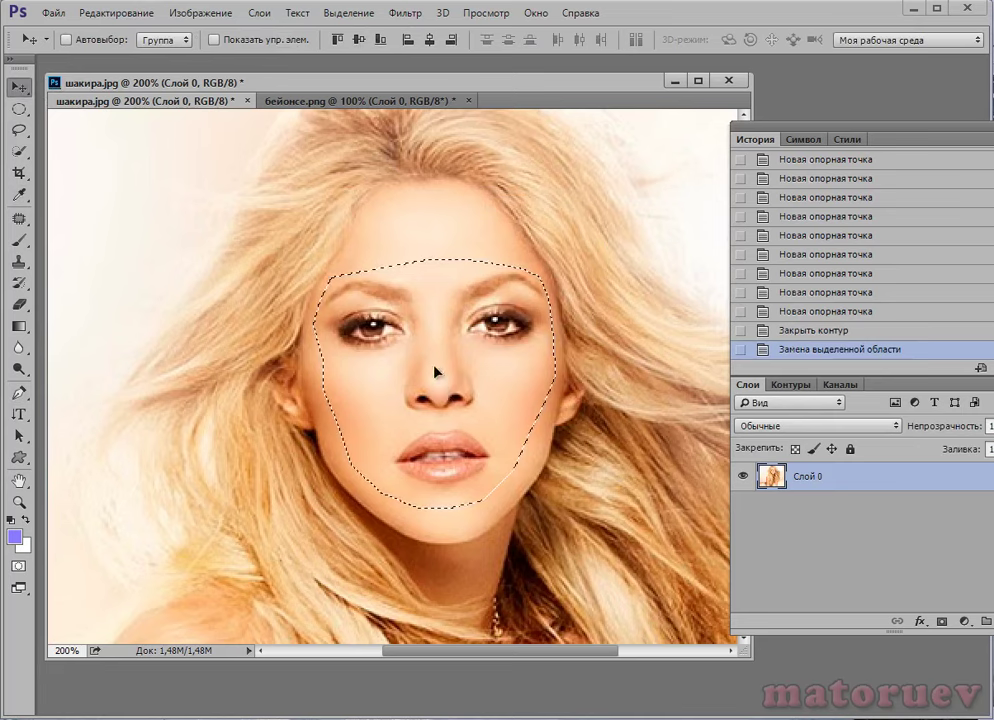
{"action": "mouse_move", "coordinate": [441, 373]}
{"action": "left_mouse_down"}
{"action": "mouse_move", "coordinate": [346, 98]}
{"action": "mouse_move", "coordinate": [422, 337]}
{"action": "left_mouse_up"}
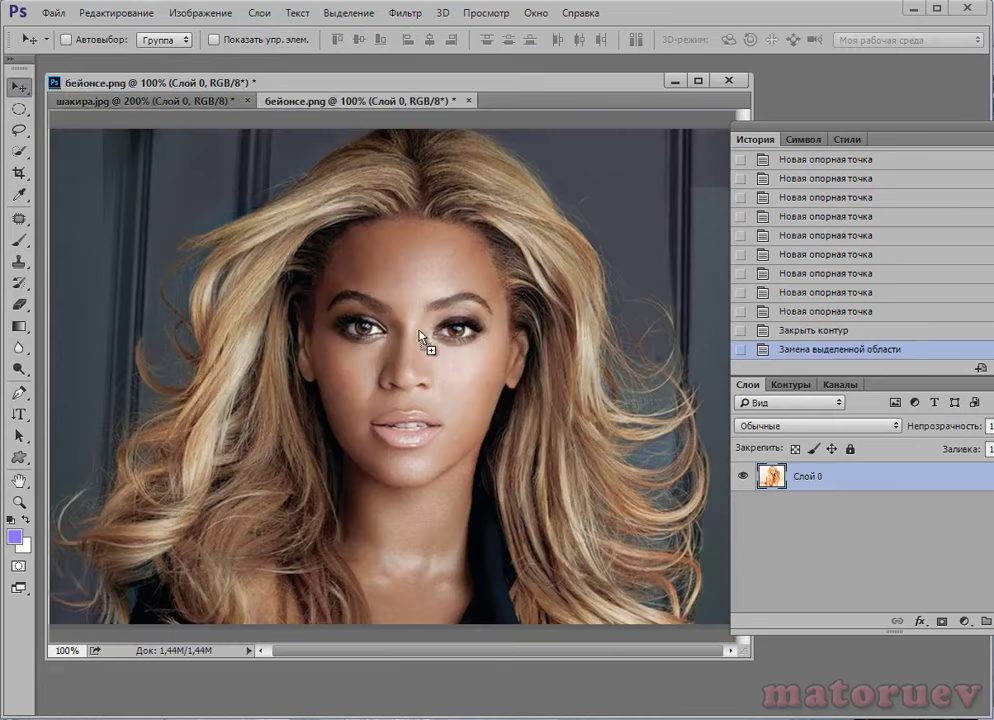
{"action": "left_click_drag", "start_coordinate": [405, 402], "coordinate": [462, 410]}
{"action": "left_click", "coordinate": [592, 389]}
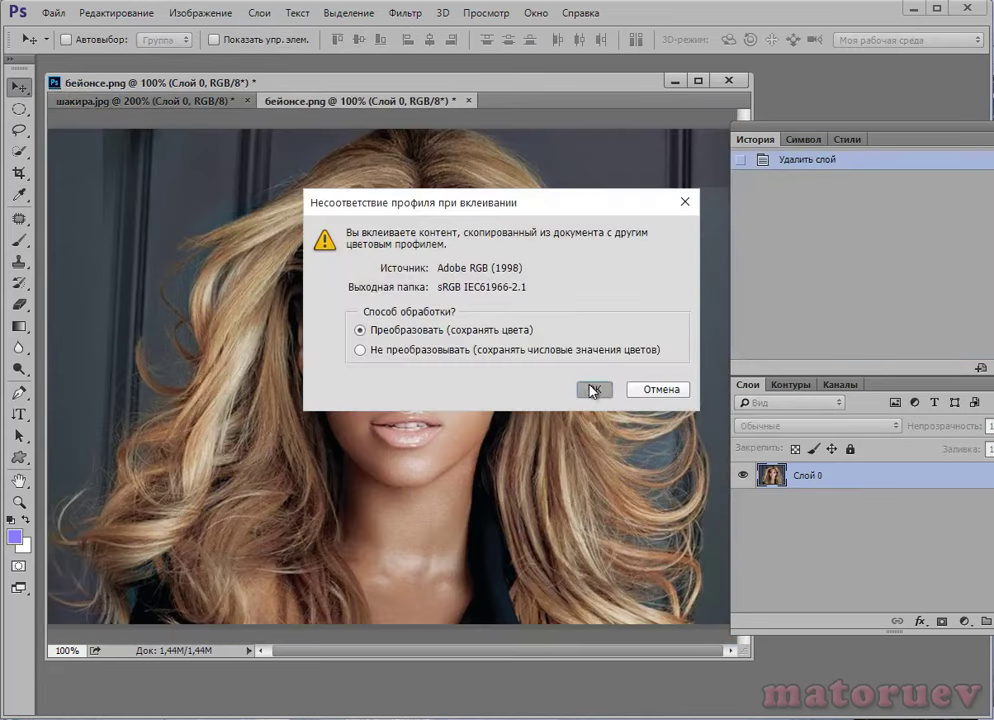
{"action": "left_click", "coordinate": [590, 362]}
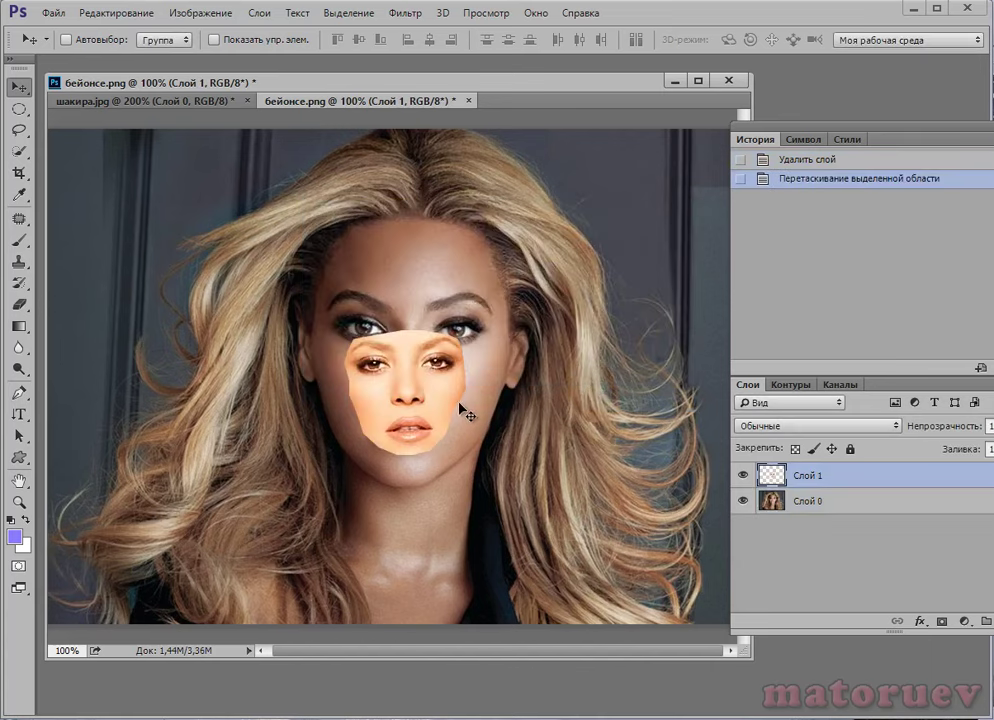
Step: Free-transform the pasted face to about 160%, positioning it over the original face
{"action": "key", "text": "ctrl+t"}
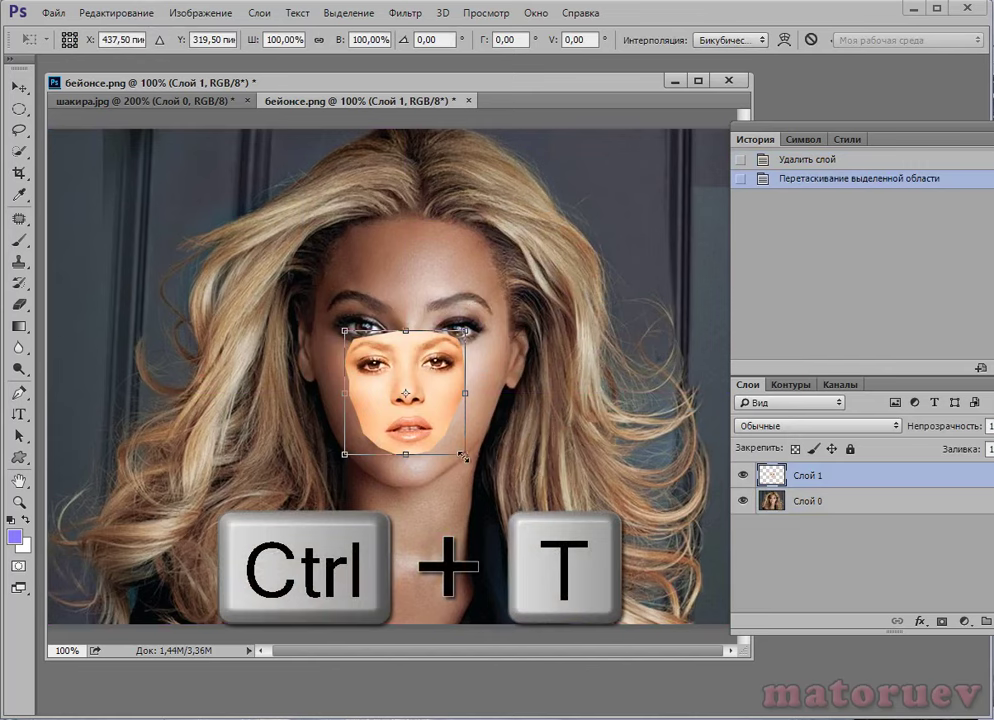
{"action": "left_click_drag", "start_coordinate": [463, 456], "coordinate": [538, 528]}
{"action": "mouse_move", "coordinate": [489, 469]}
{"action": "left_mouse_down"}
{"action": "mouse_move", "coordinate": [452, 394]}
{"action": "mouse_move", "coordinate": [468, 418]}
{"action": "left_mouse_up"}
{"action": "left_click_drag", "start_coordinate": [500, 466], "coordinate": [512, 474]}
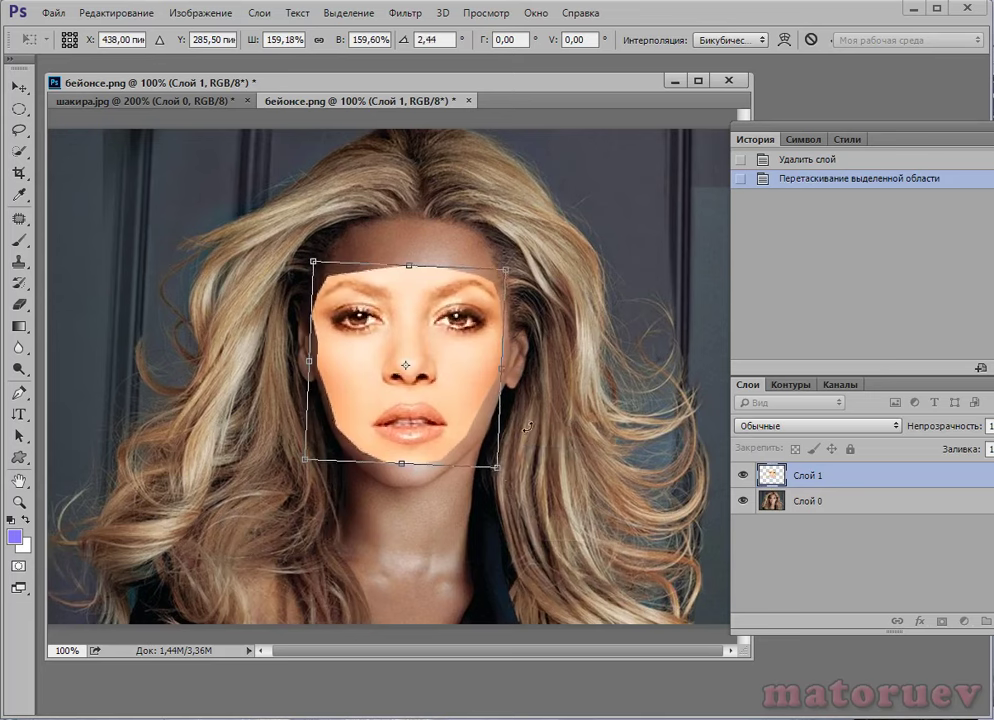
{"action": "key", "text": "v"}
{"action": "left_click", "coordinate": [373, 313]}
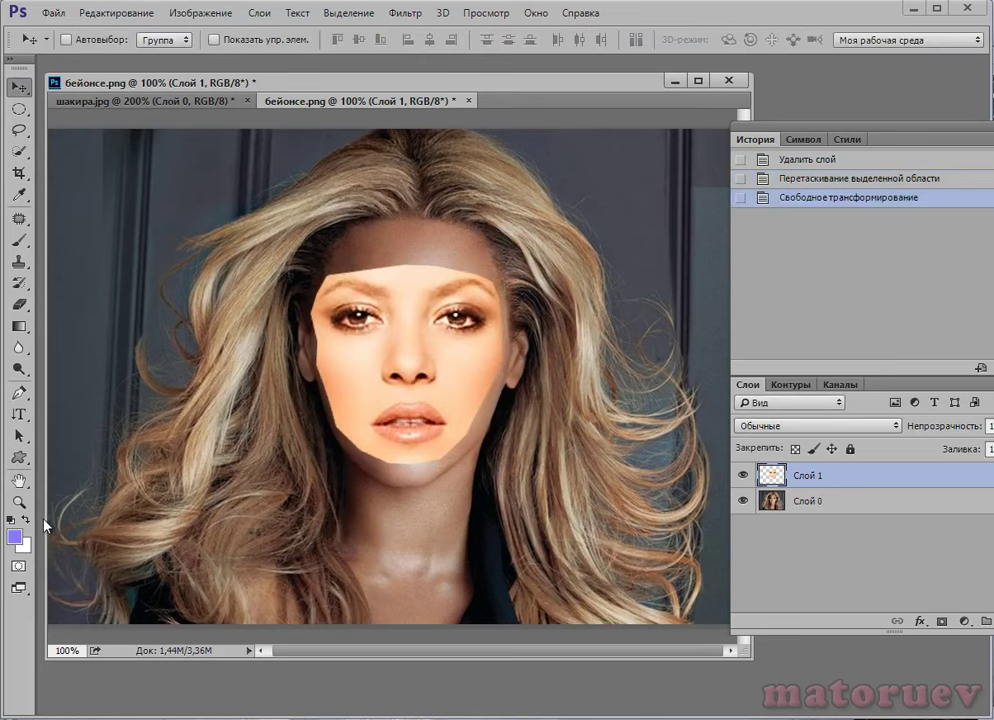
Step: Nudge the face layer slightly right and restore the zoom level
{"action": "key", "text": "Right"}
{"action": "key", "text": "Right"}
{"action": "key", "text": "Right"}
{"action": "key", "text": "Right"}
{"action": "key", "text": "Right"}
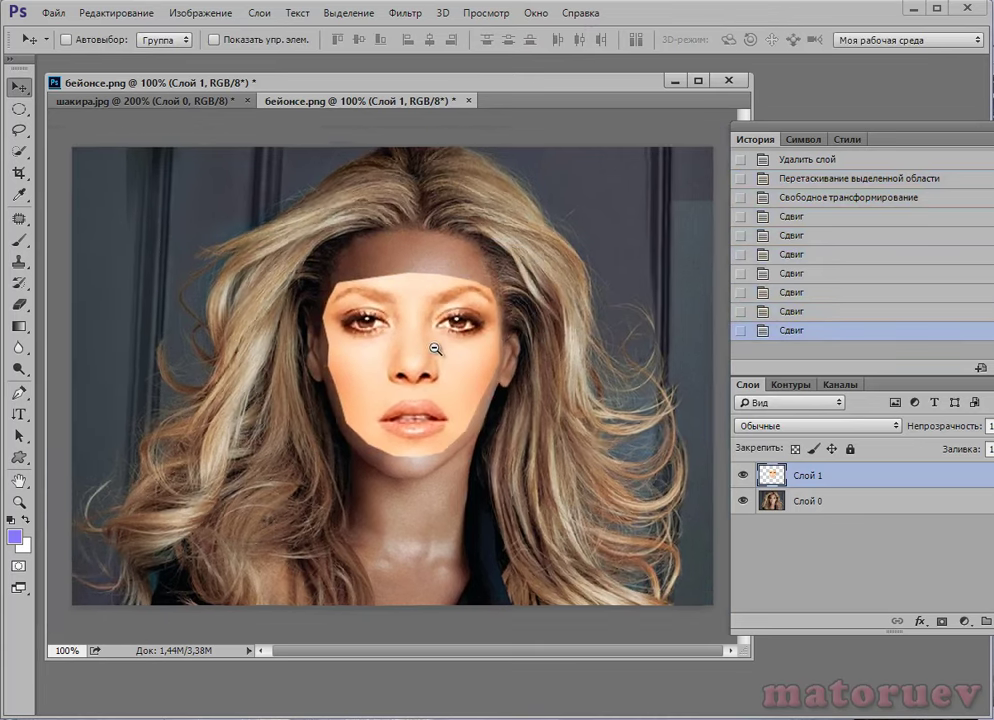
{"action": "key", "text": "ctrl+minus"}
{"action": "key", "text": "ctrl+plus"}
Step: At 200% zoom, erase the face layer's edges at the lower-left jaw, temple and chin
{"action": "left_click", "coordinate": [430, 342]}
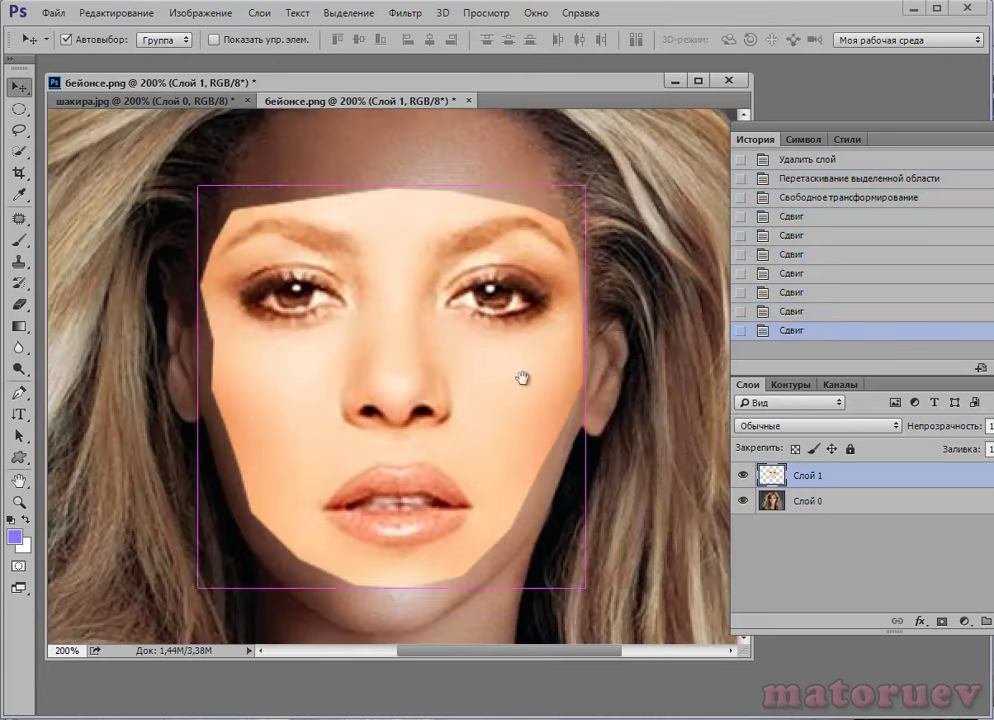
{"action": "left_click", "coordinate": [20, 305]}
{"action": "left_click", "coordinate": [70, 296]}
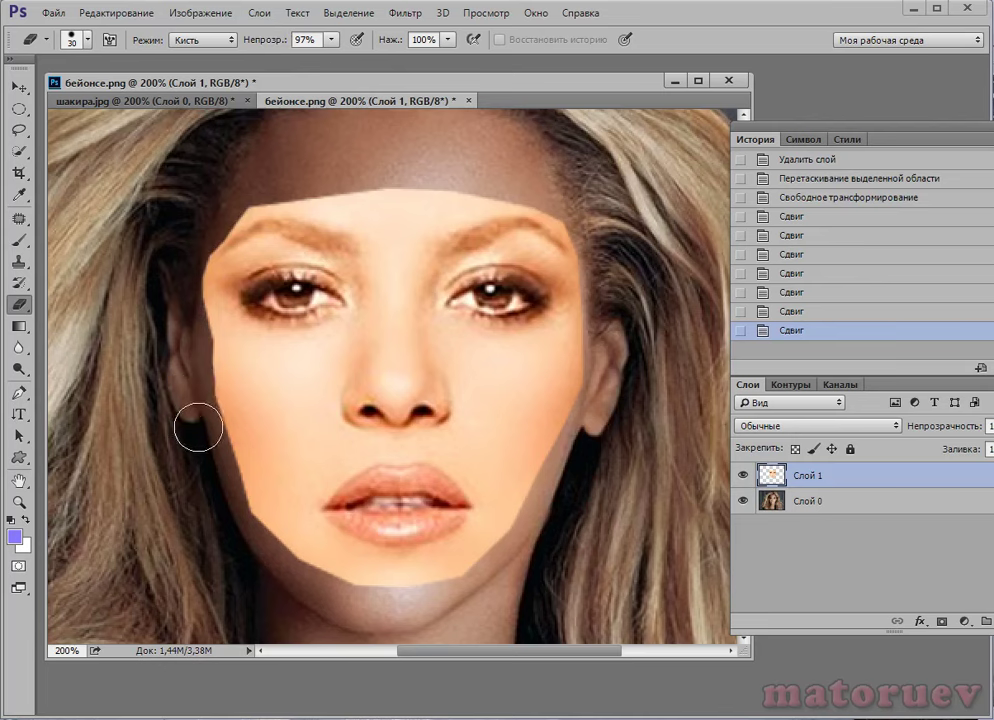
{"action": "left_click_drag", "start_coordinate": [206, 467], "coordinate": [262, 556]}
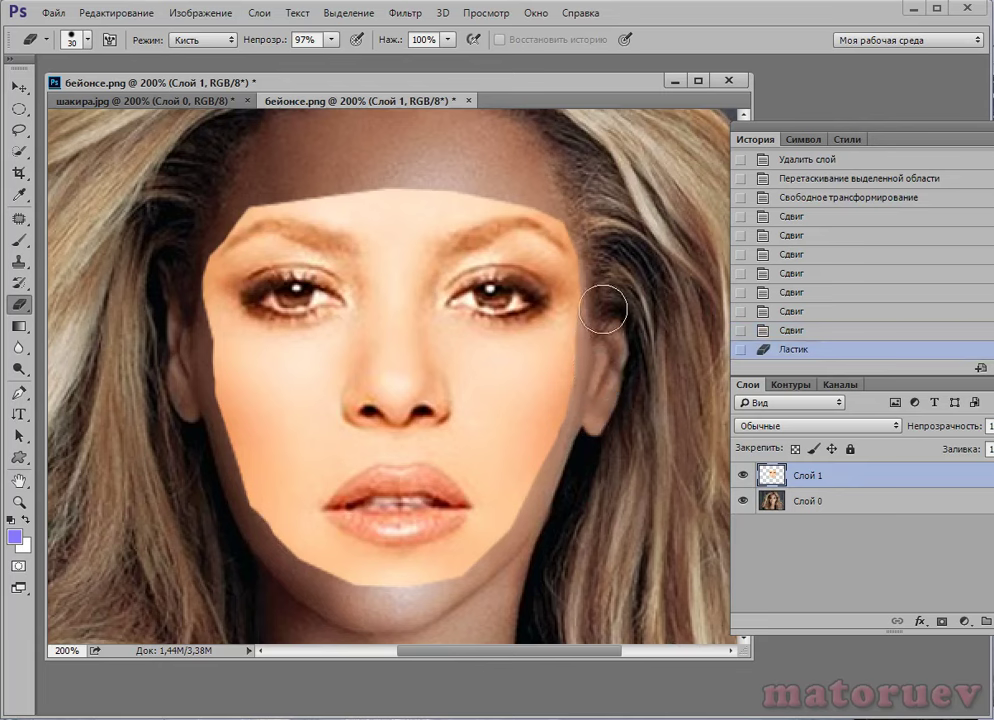
{"action": "left_click", "coordinate": [599, 233]}
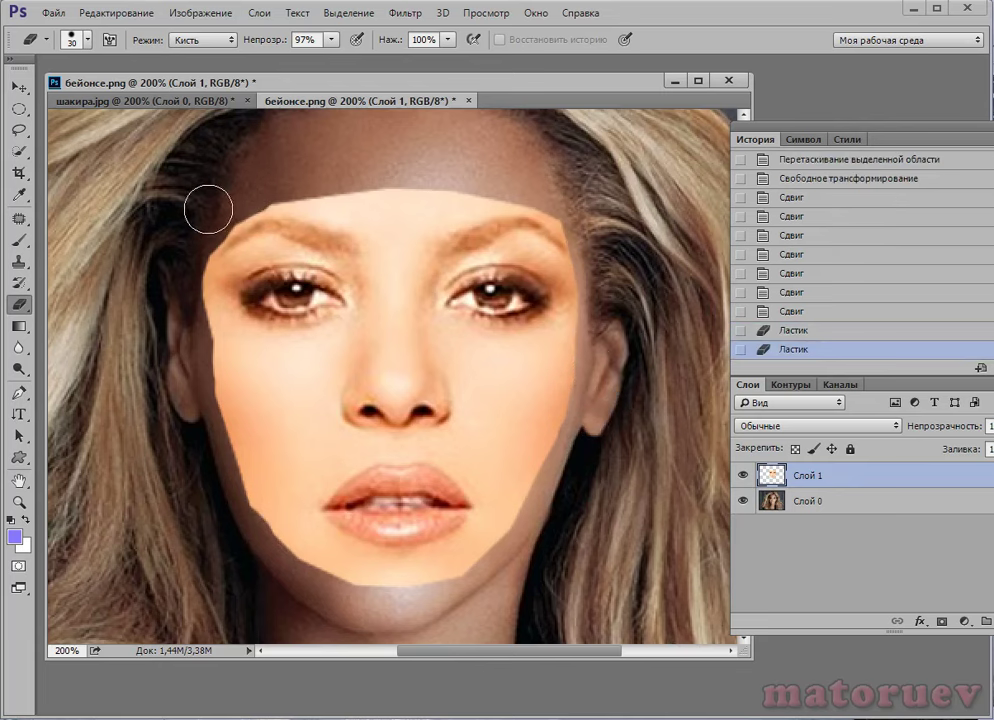
{"action": "left_click", "coordinate": [463, 592]}
{"action": "left_click", "coordinate": [505, 580]}
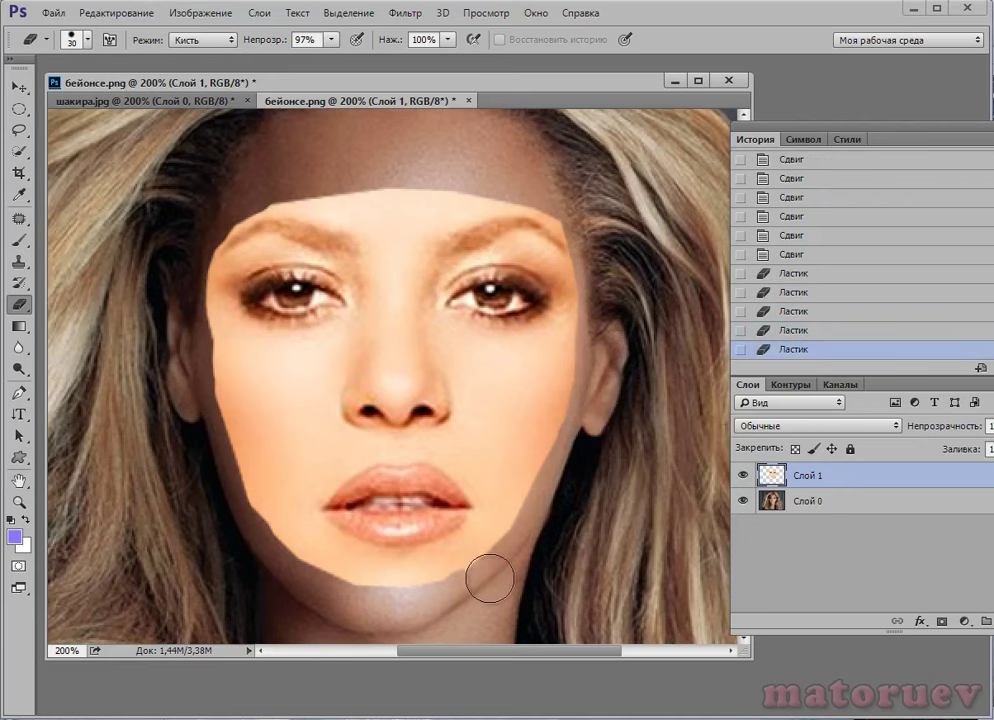
{"action": "left_click", "coordinate": [500, 610]}
{"action": "key", "text": "ctrl+minus"}
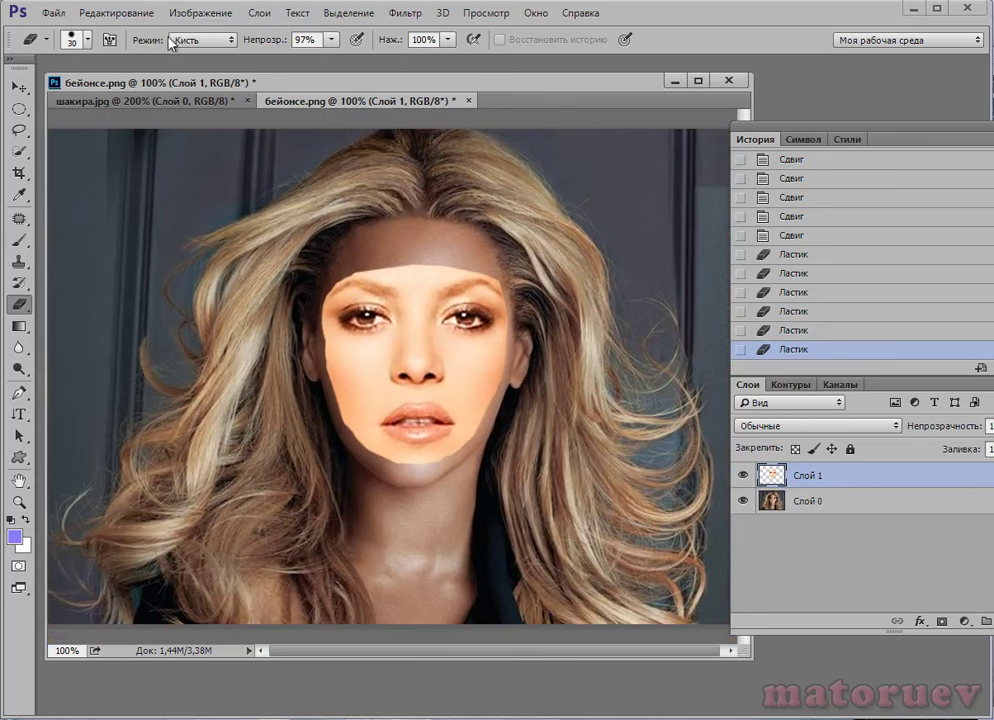
{"action": "left_click", "coordinate": [196, 14]}
{"action": "mouse_move", "coordinate": [210, 59]}
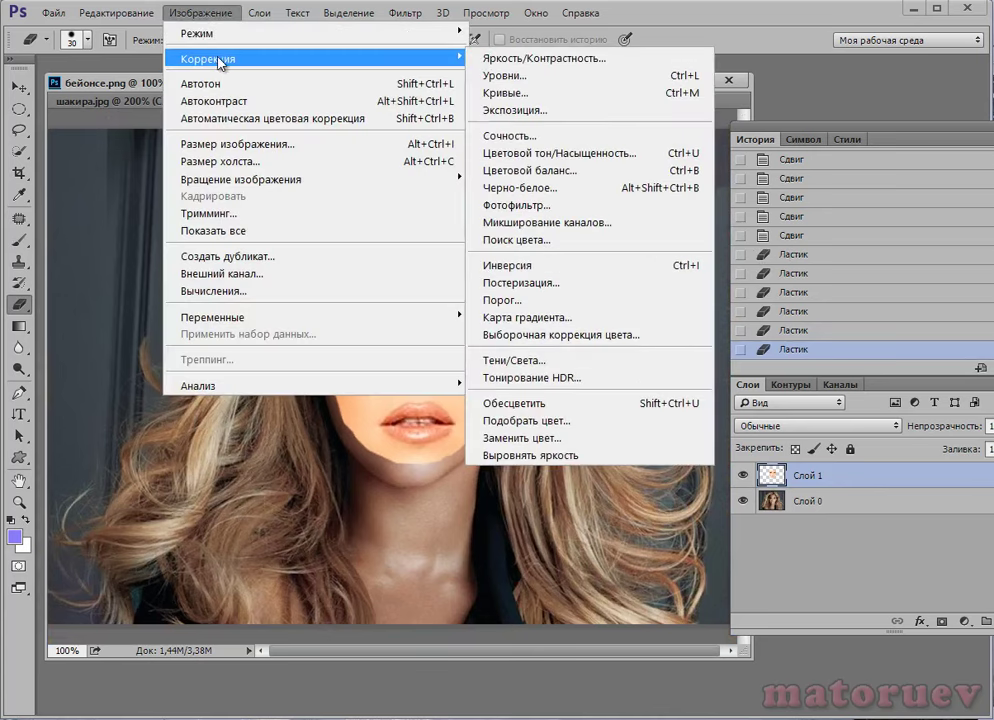
Step: Apply a Vibrance adjustment slightly lowering the face's saturation
{"action": "left_click", "coordinate": [520, 137]}
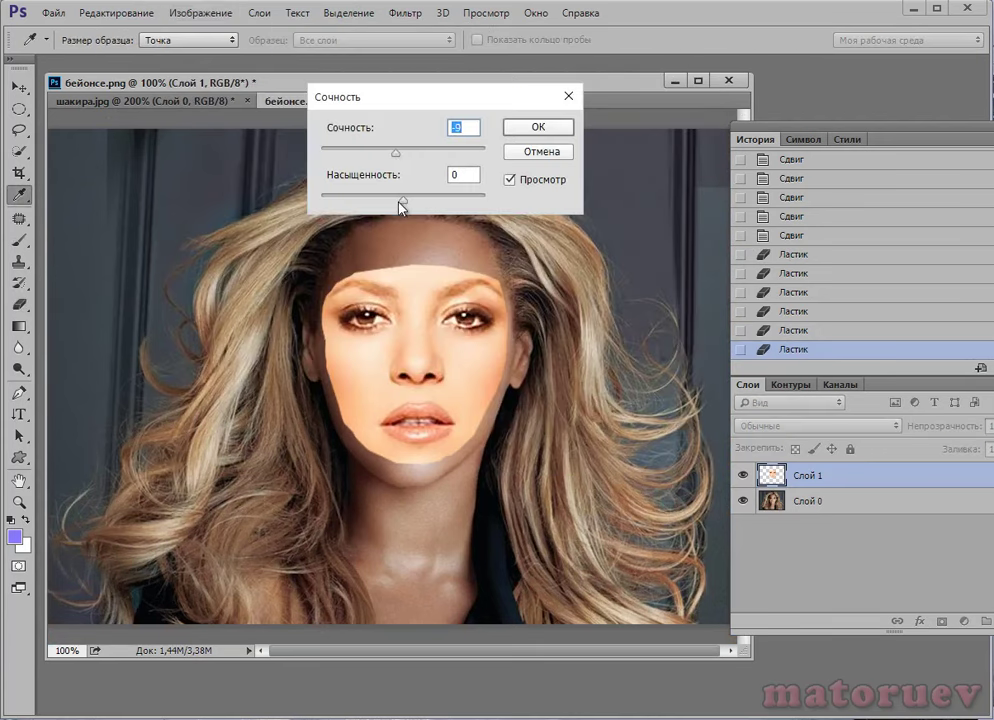
{"action": "left_click_drag", "start_coordinate": [404, 205], "coordinate": [402, 205]}
{"action": "left_click", "coordinate": [527, 128]}
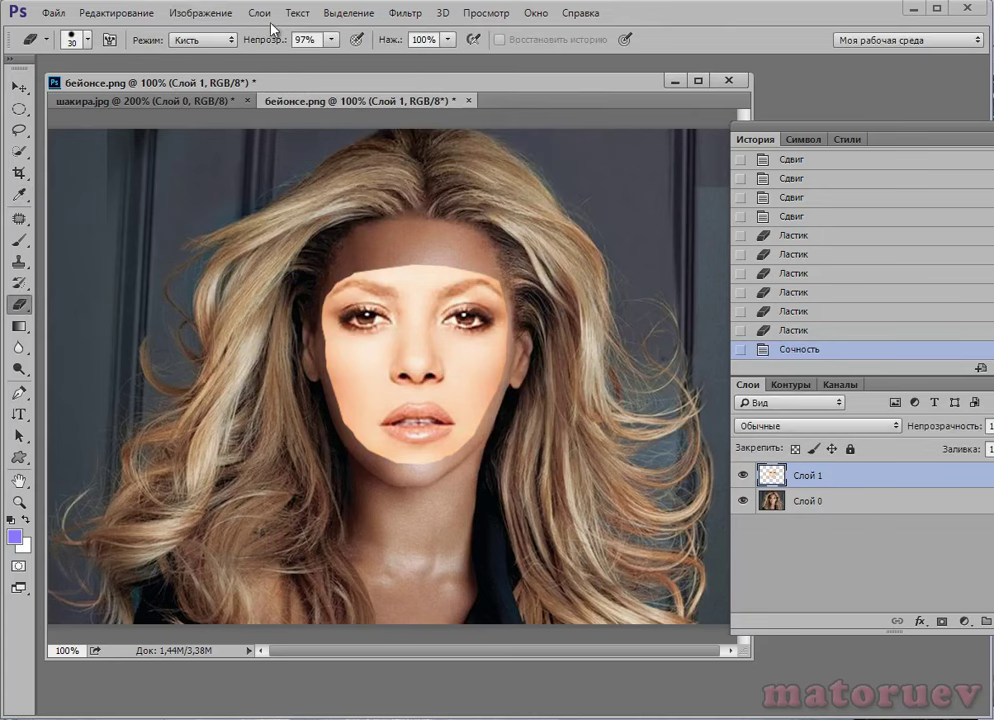
Step: Apply Hue/Saturation to the face with Saturation -11 and Lightness -5
{"action": "left_click", "coordinate": [214, 18]}
{"action": "mouse_move", "coordinate": [260, 58]}
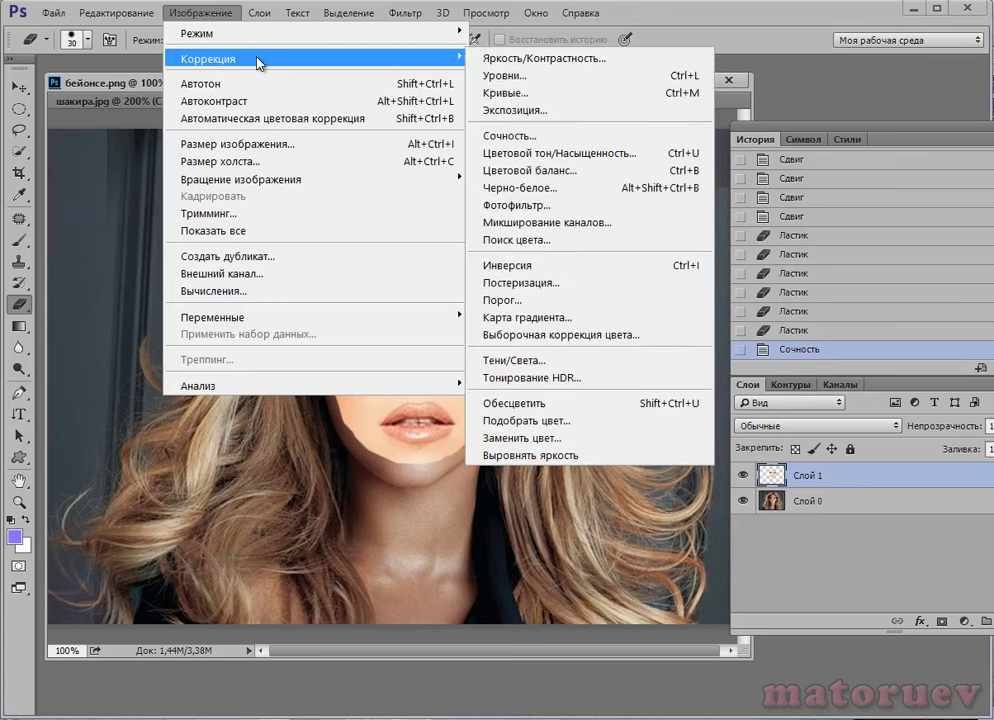
{"action": "left_click", "coordinate": [544, 156]}
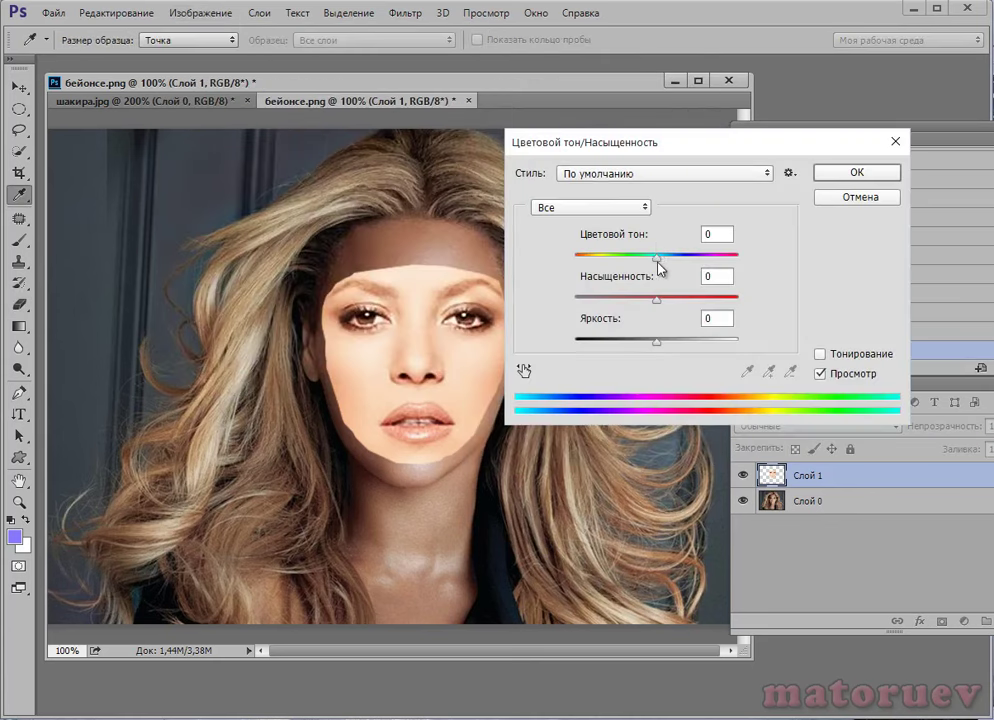
{"action": "left_click_drag", "start_coordinate": [655, 298], "coordinate": [647, 298]}
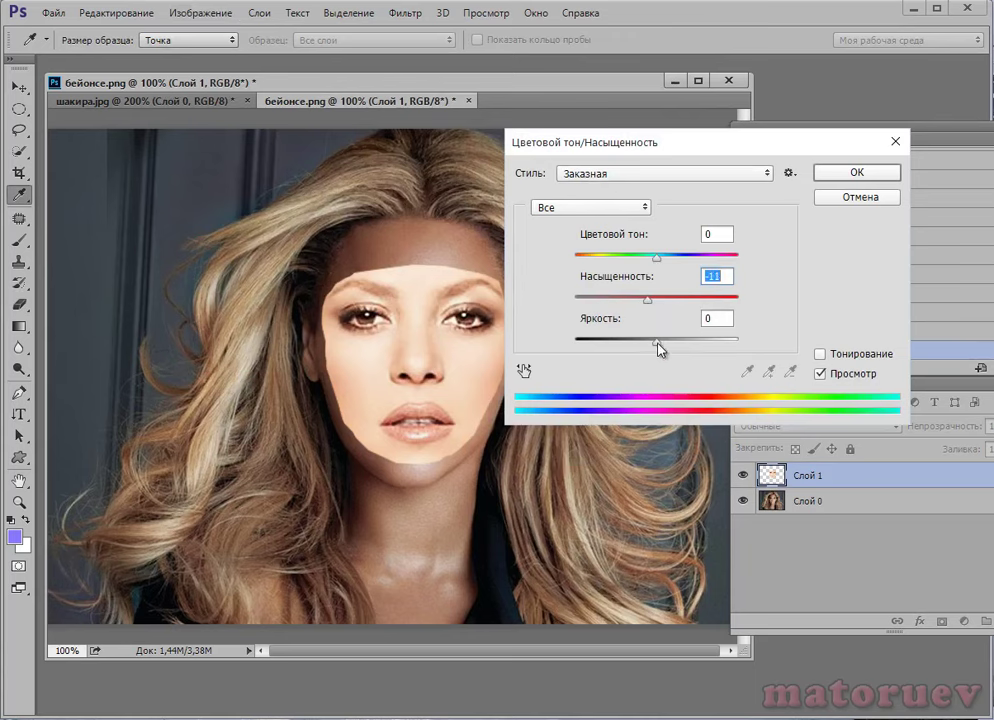
{"action": "left_click_drag", "start_coordinate": [659, 348], "coordinate": [655, 348]}
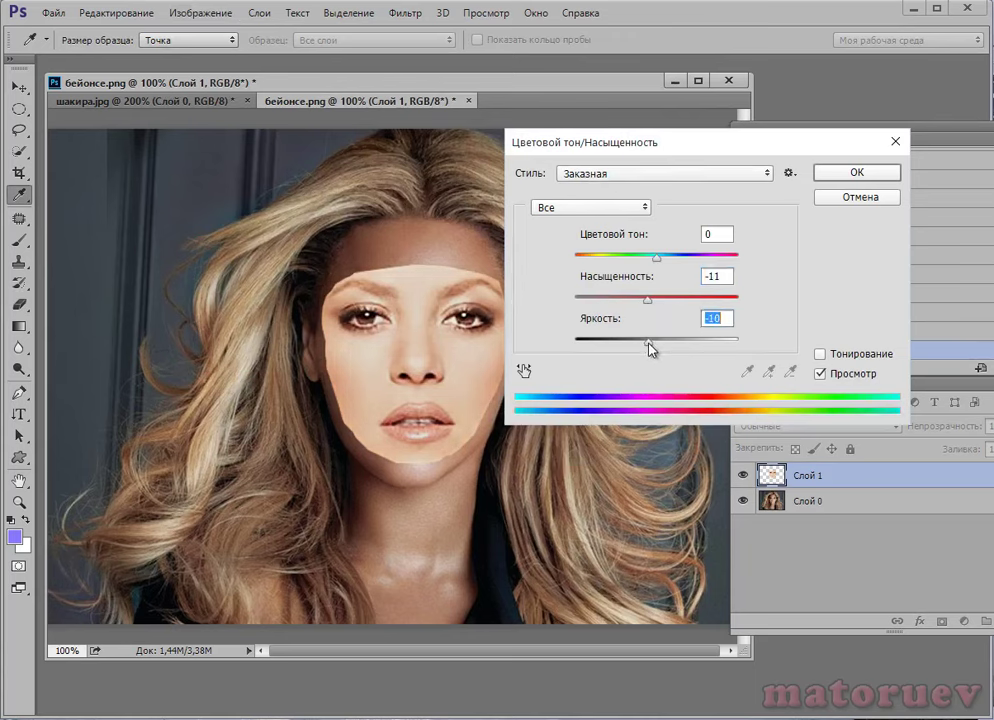
{"action": "left_click_drag", "start_coordinate": [651, 347], "coordinate": [654, 347]}
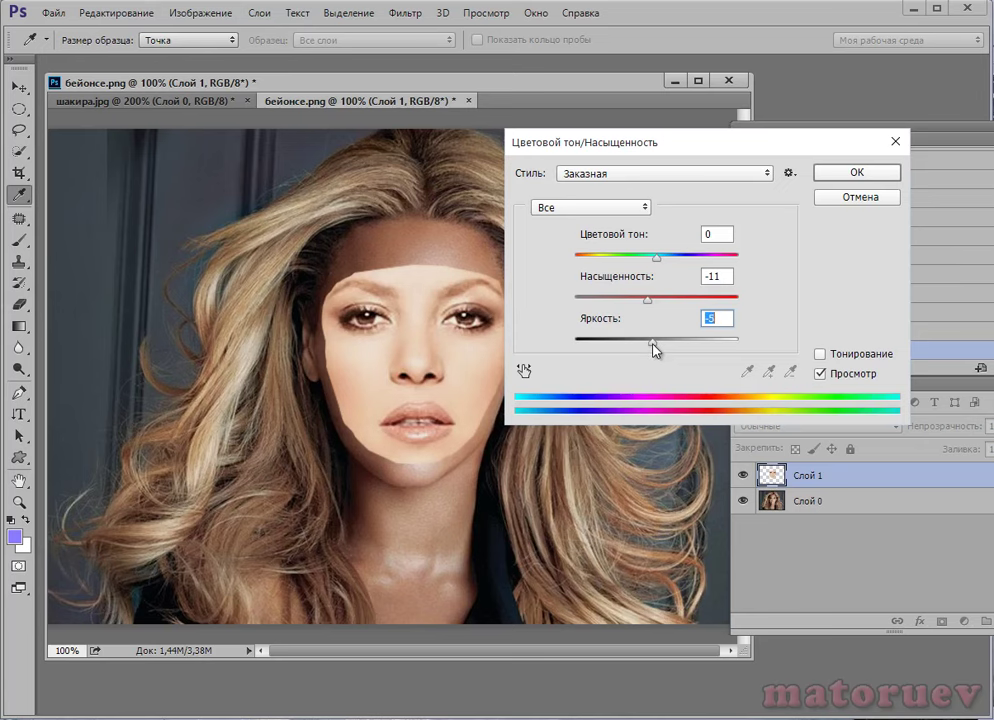
{"action": "left_click", "coordinate": [868, 176]}
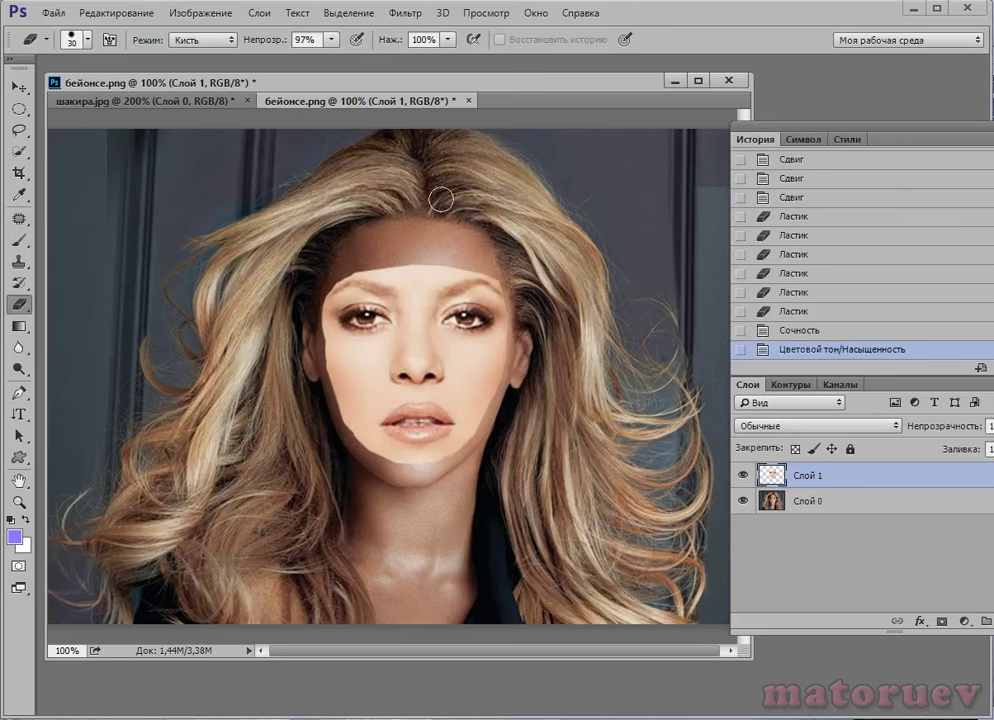
Step: Load Слой 1's outline as a selection and contract it inward by a few pixels
{"action": "key", "text": "ctrl"}
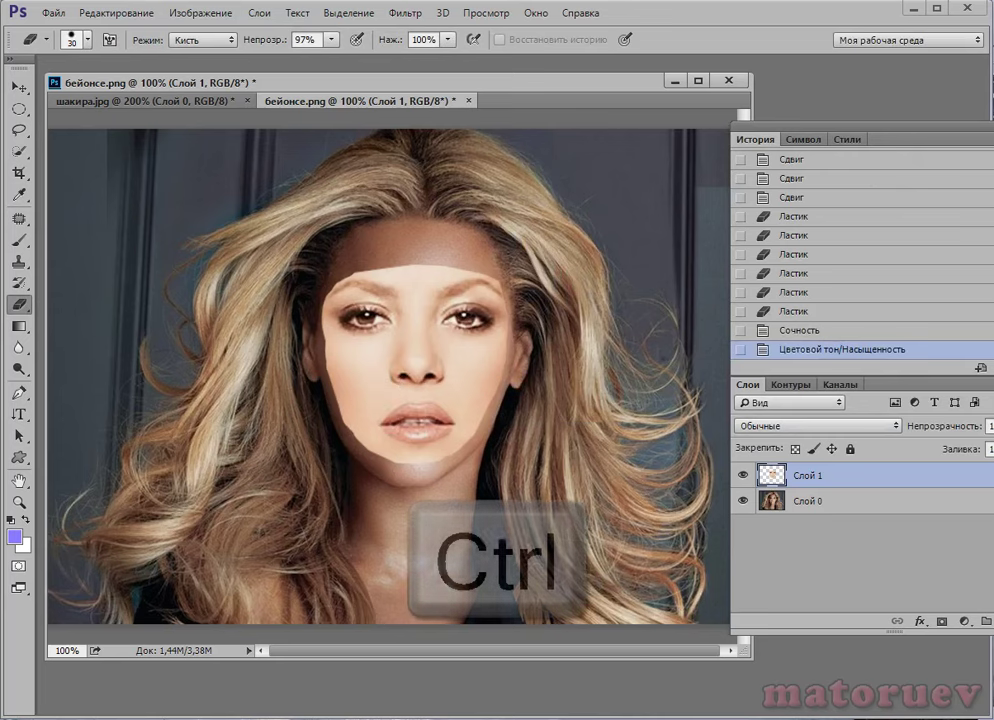
{"action": "left_click", "coordinate": [778, 484], "text": "ctrl"}
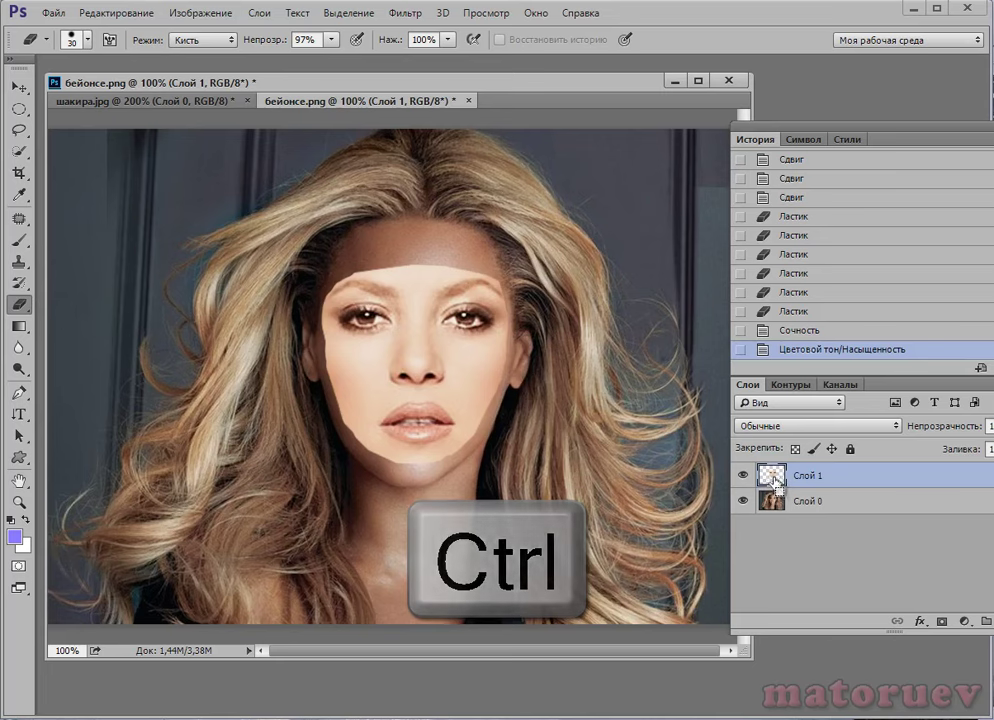
{"action": "left_click", "coordinate": [778, 484], "text": "ctrl"}
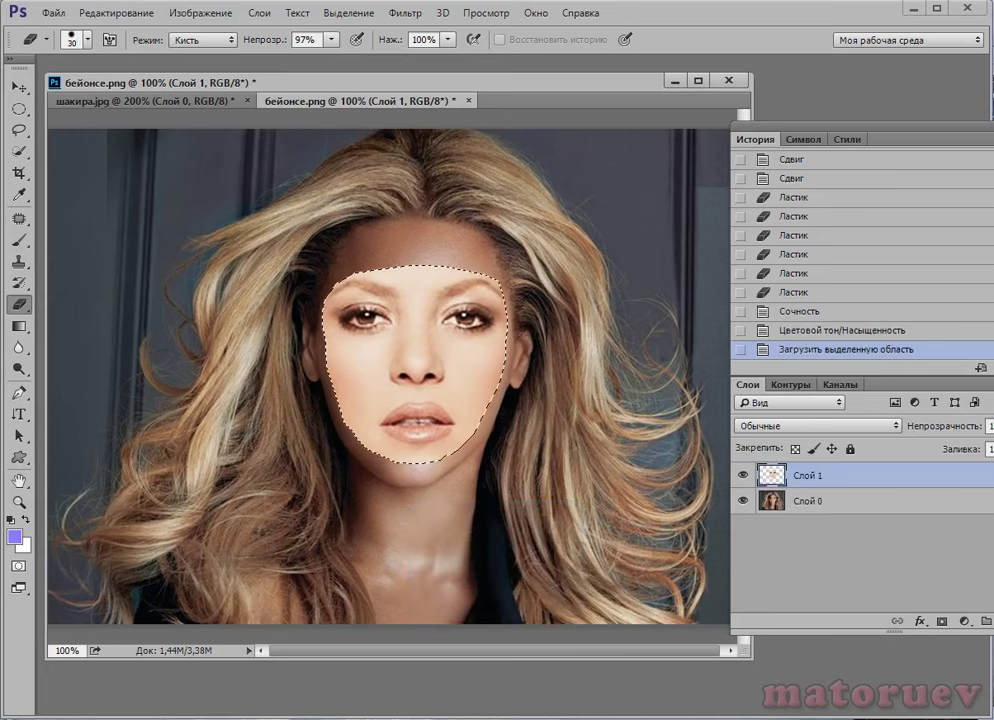
{"action": "left_click", "coordinate": [356, 15]}
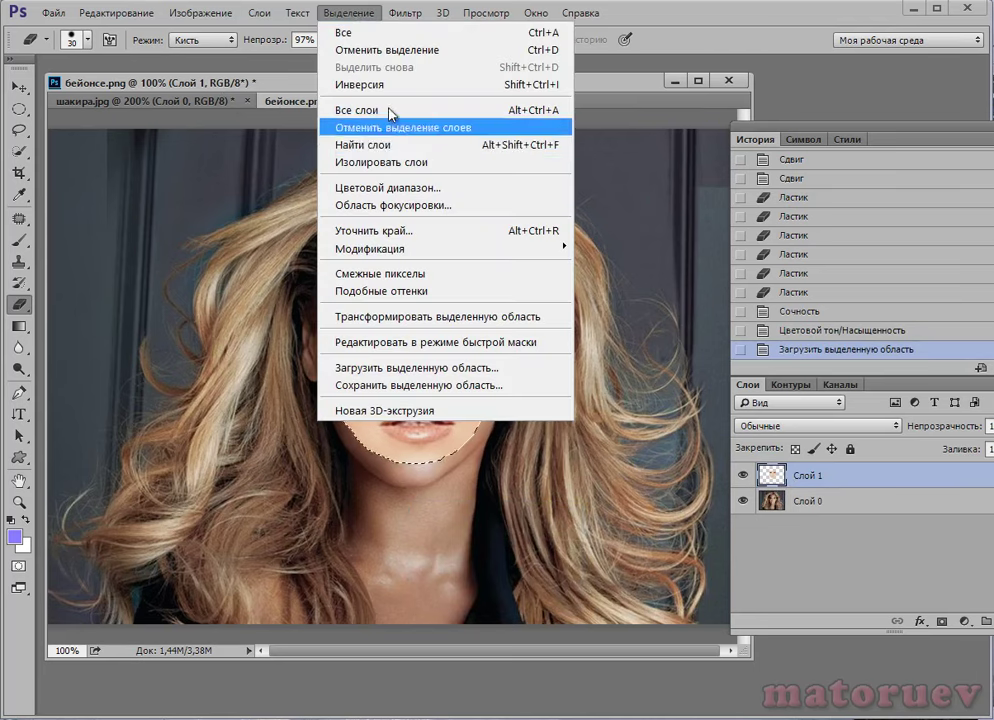
{"action": "mouse_move", "coordinate": [400, 248]}
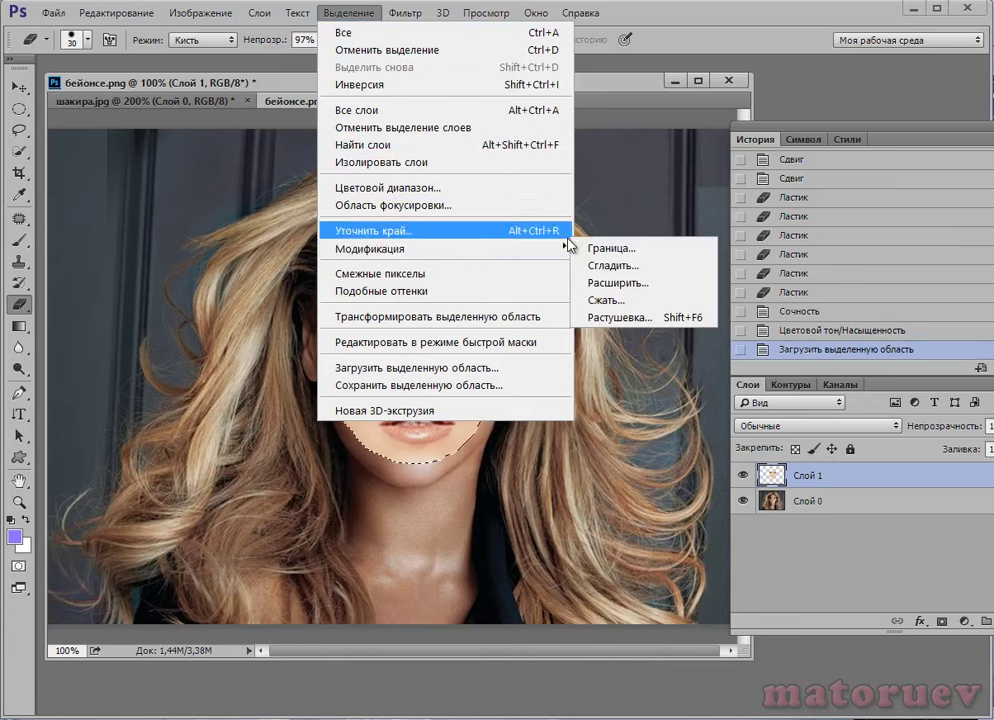
{"action": "left_click", "coordinate": [618, 301]}
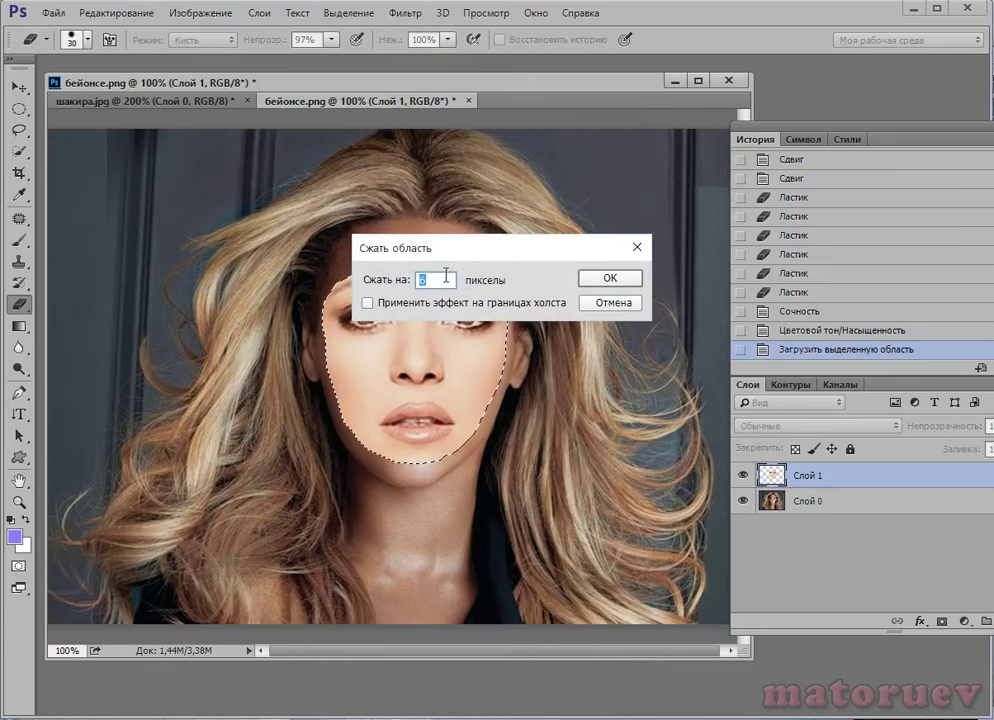
{"action": "left_click", "coordinate": [605, 278]}
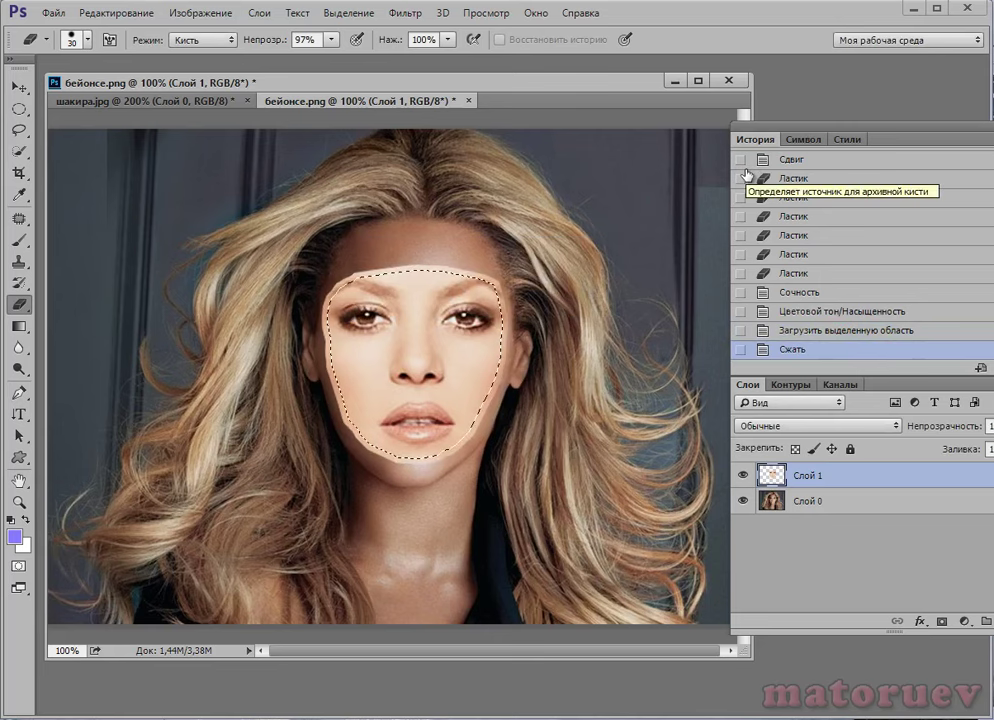
Step: Clear the selected face area from Слой 0, then reselect and show Слой 1
{"action": "left_click", "coordinate": [777, 505]}
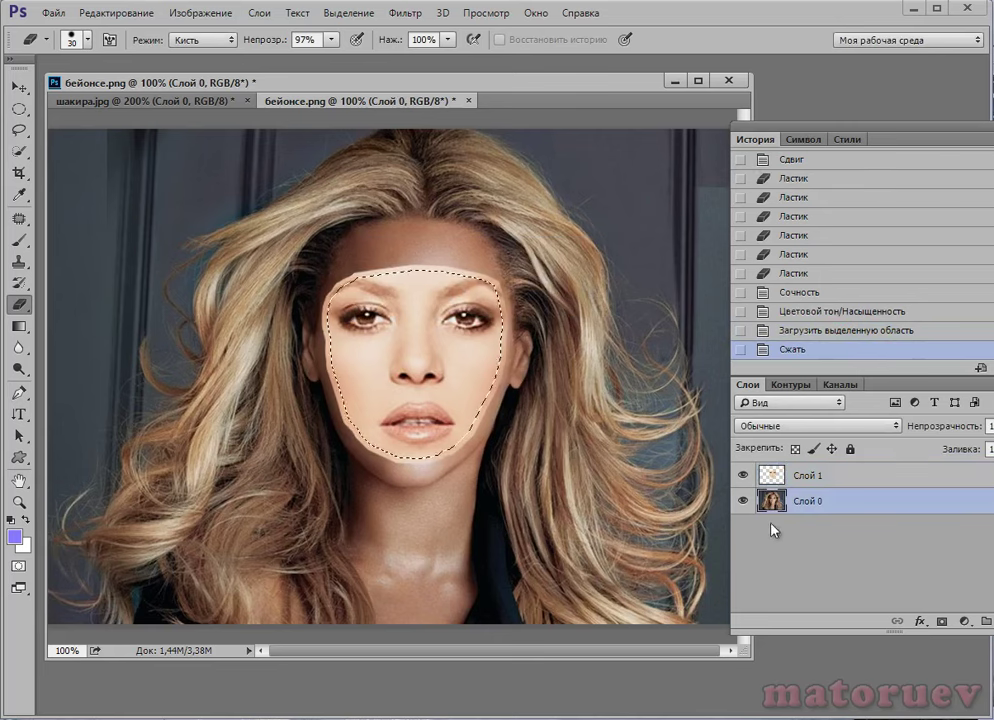
{"action": "left_click", "coordinate": [742, 475]}
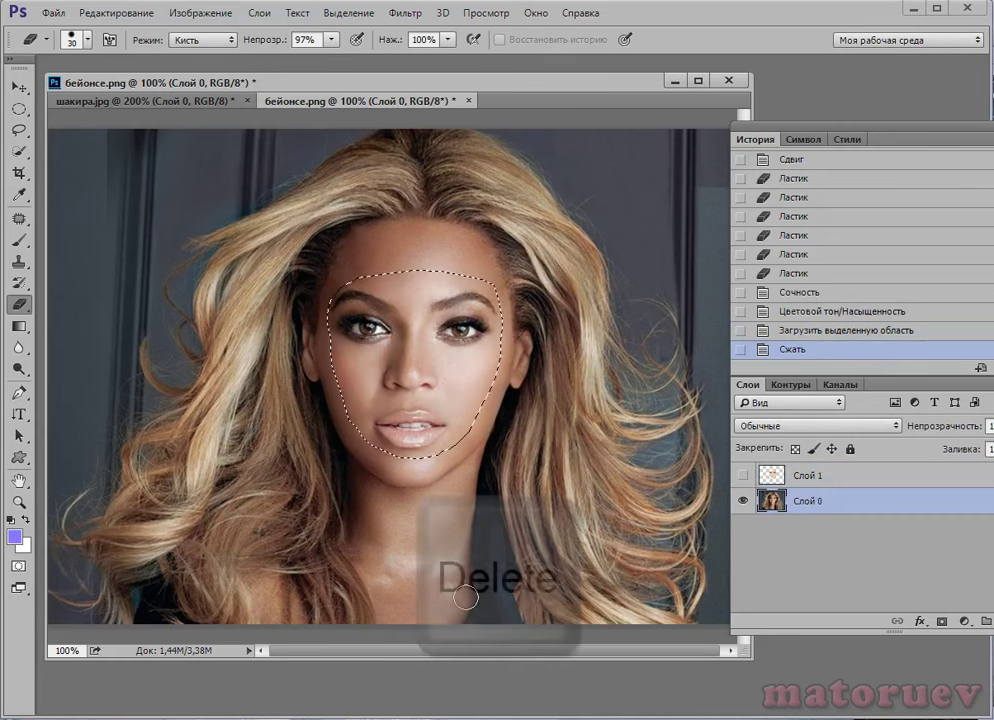
{"action": "key", "text": "Delete"}
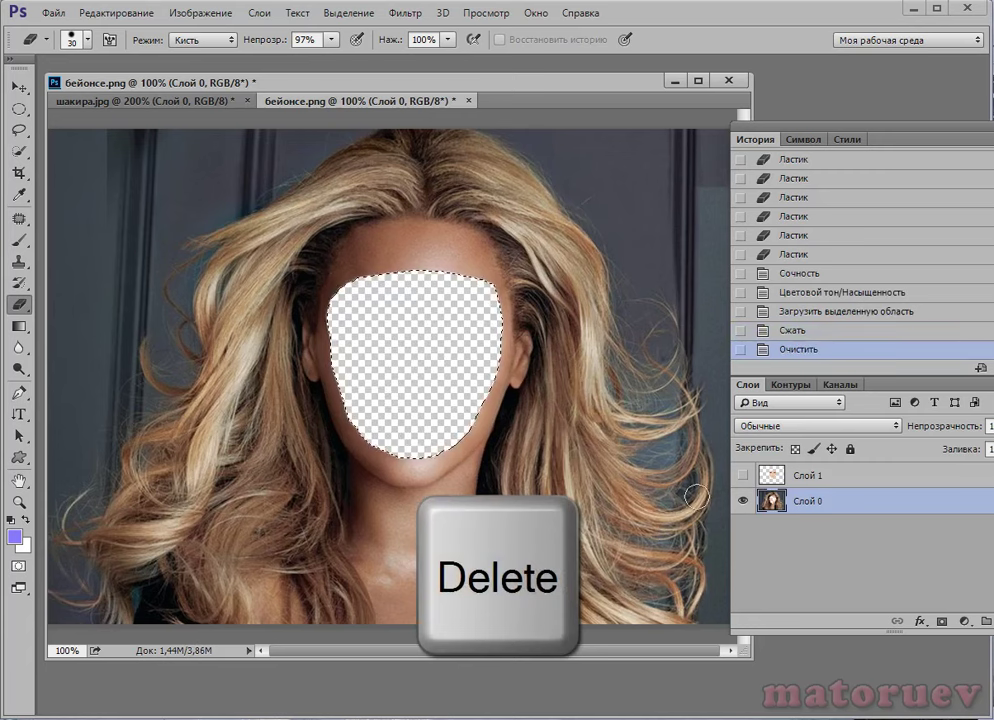
{"action": "left_click", "coordinate": [850, 474]}
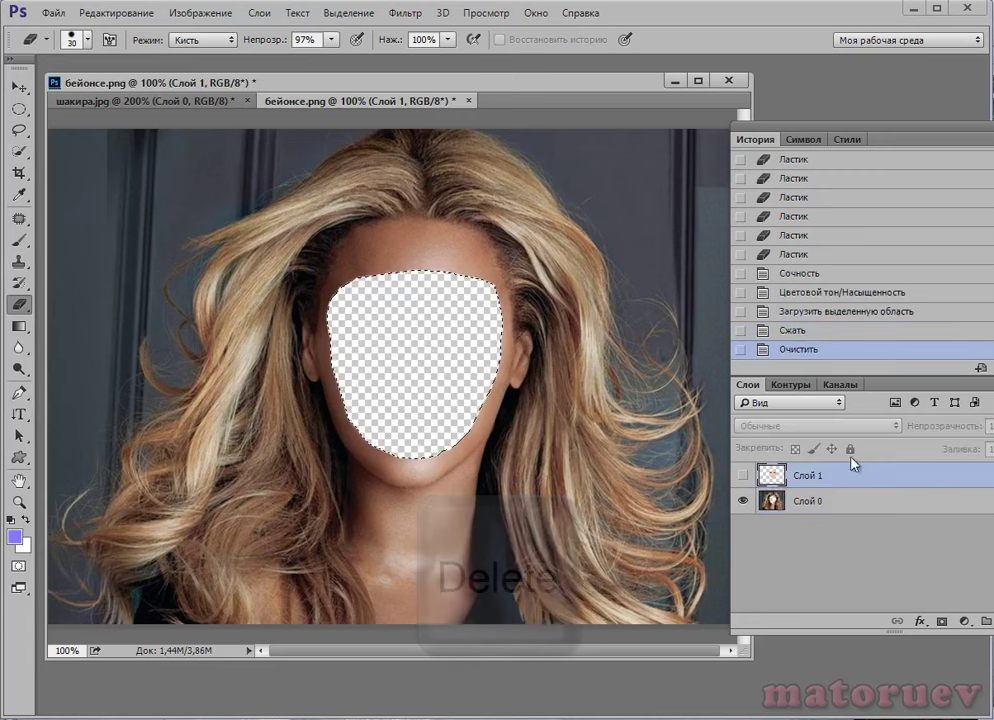
{"action": "left_click", "coordinate": [742, 475]}
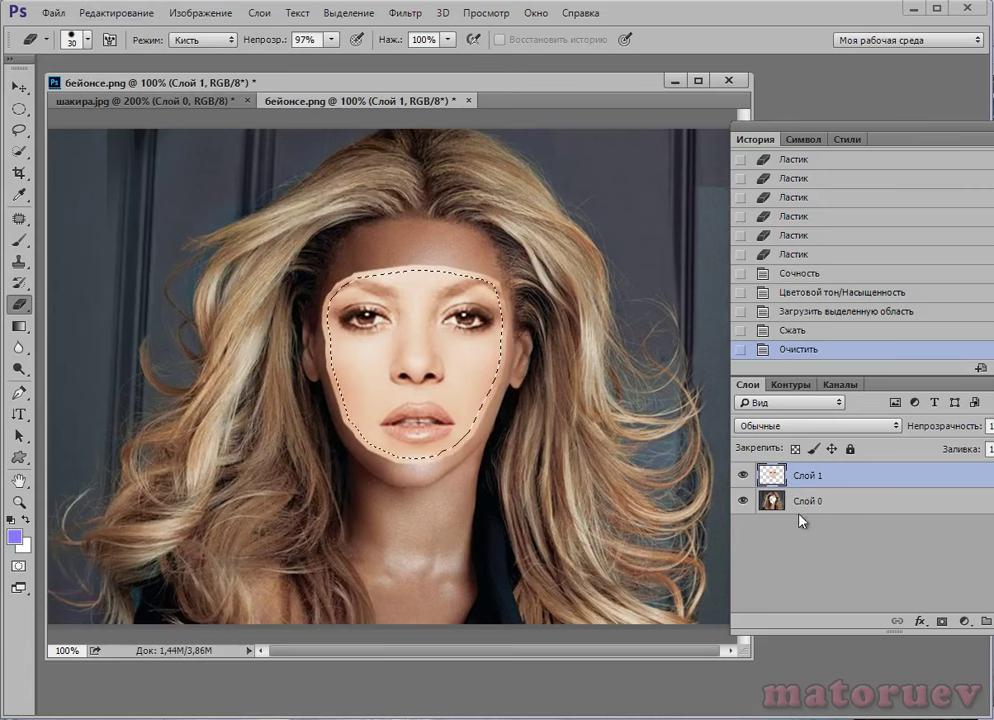
Step: Auto-blend Слой 0 and Слой 1 into a seamless face, then deselect and adjust the window layout
{"action": "left_click", "coordinate": [800, 500], "text": "shift"}
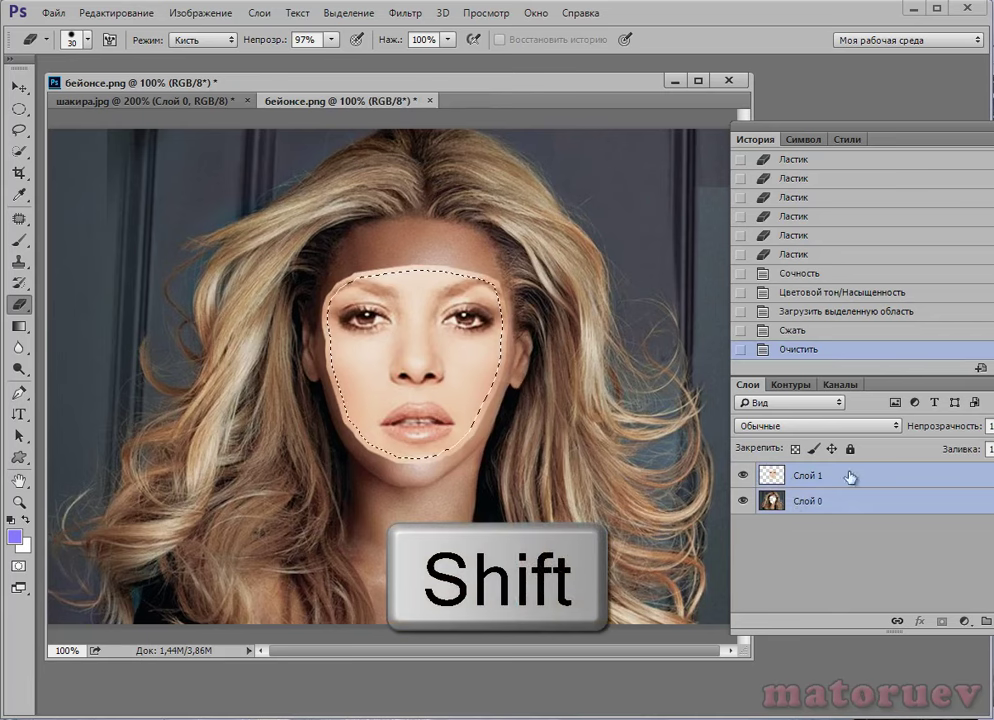
{"action": "left_click", "coordinate": [120, 14]}
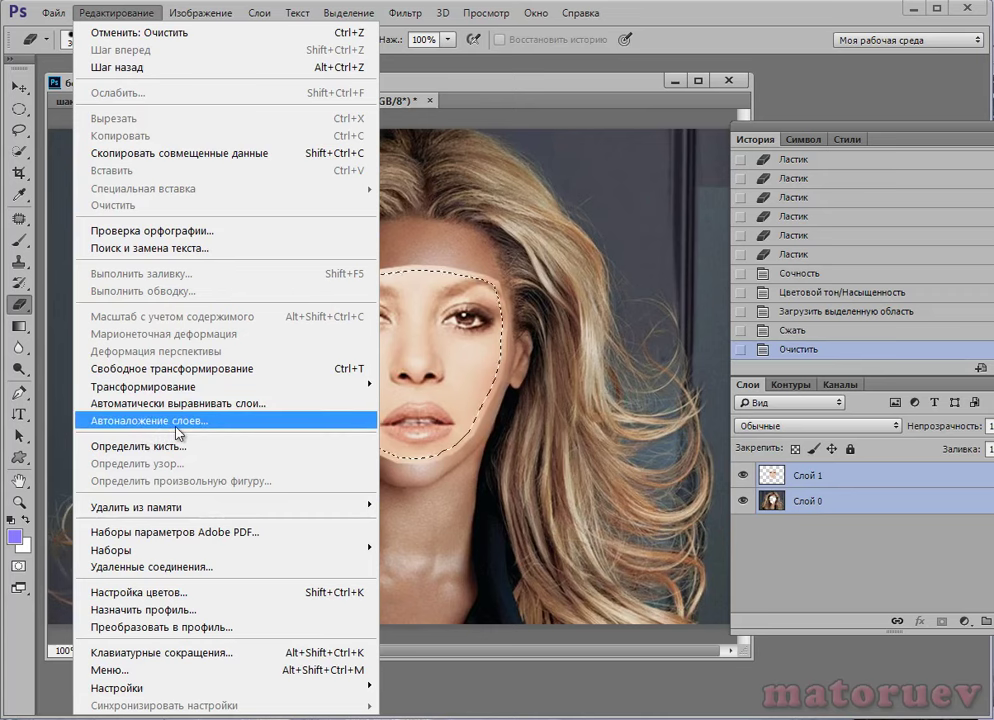
{"action": "left_click", "coordinate": [178, 421]}
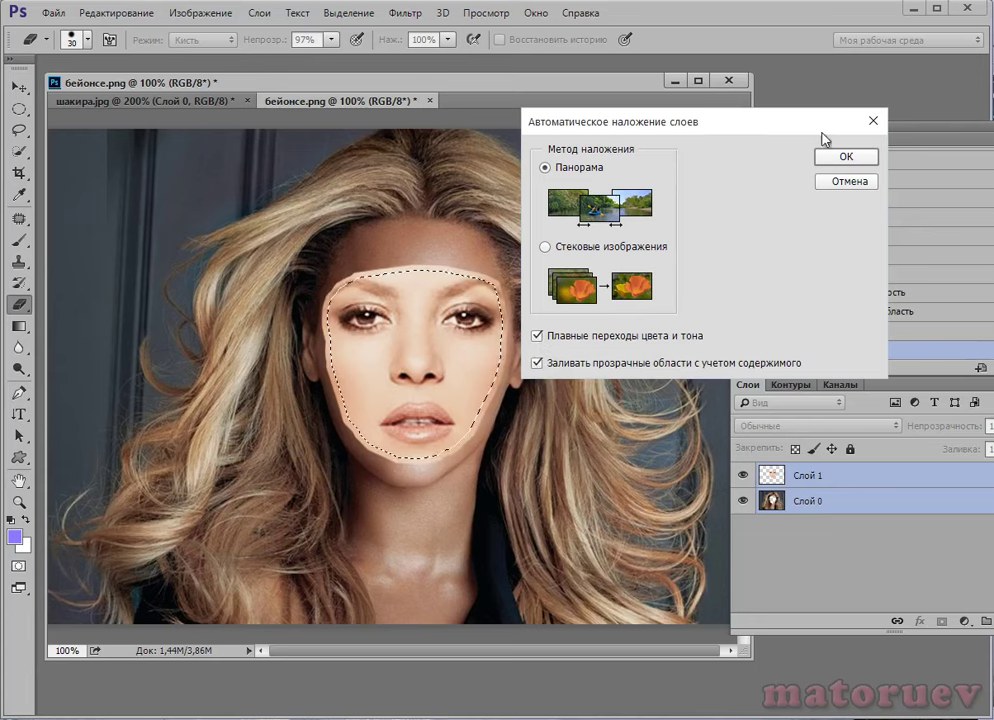
{"action": "left_click", "coordinate": [846, 157]}
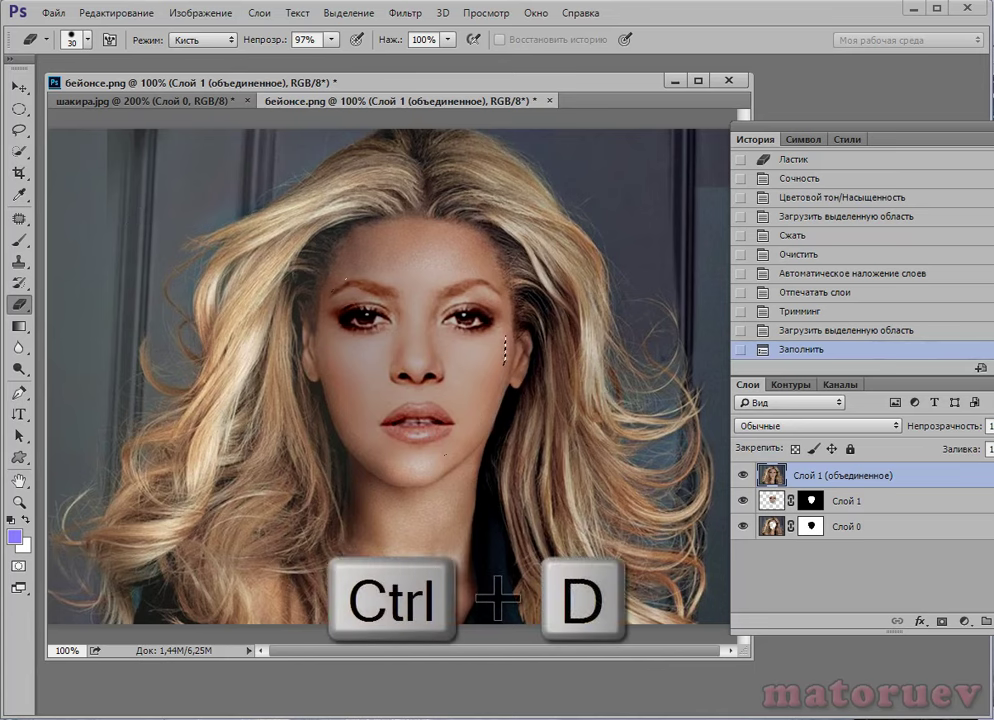
{"action": "key", "text": "ctrl+d"}
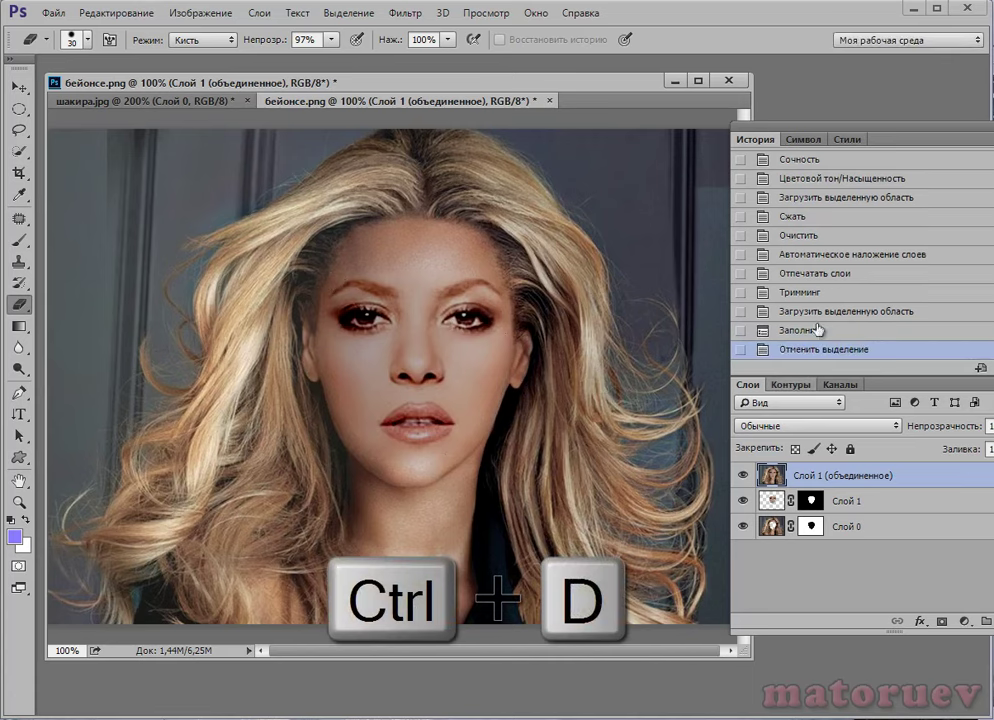
{"action": "left_click_drag", "start_coordinate": [645, 128], "coordinate": [682, 129]}
{"action": "left_click_drag", "start_coordinate": [475, 85], "coordinate": [461, 92]}
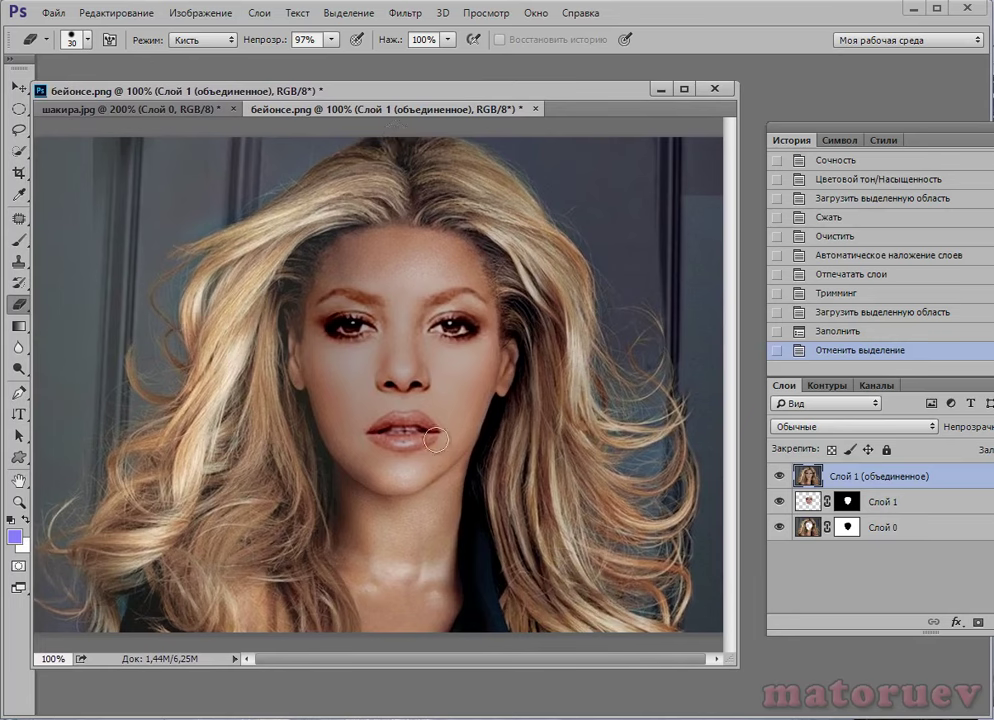
Step: Apply Levels with inputs 12, 1.28 and 216 to brighten the merged face
{"action": "key", "text": "ctrl+l"}
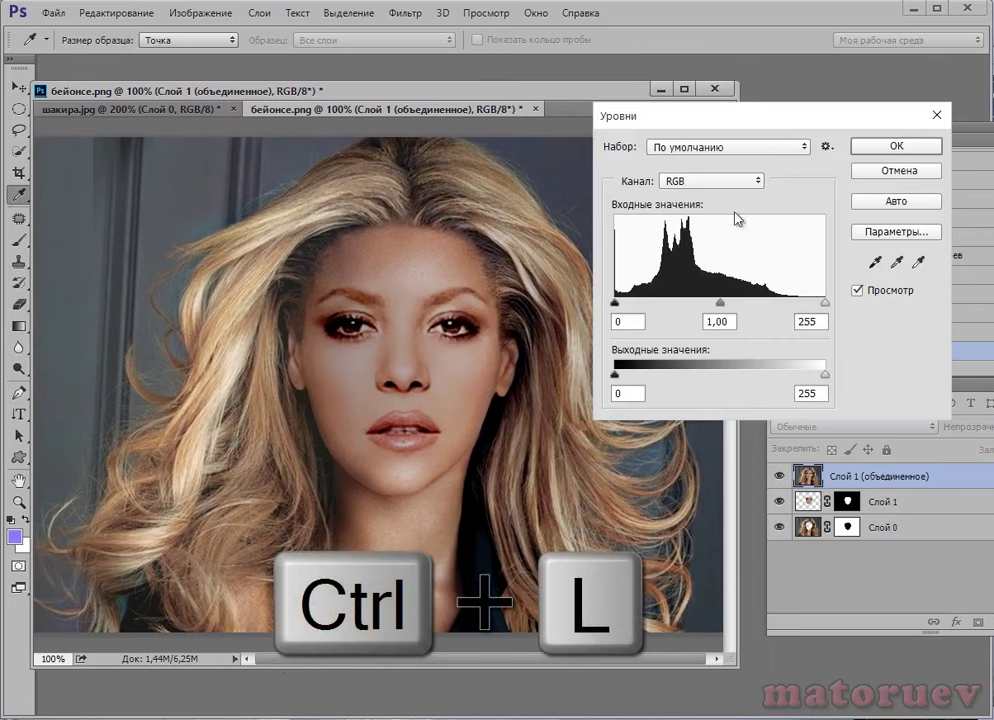
{"action": "left_click_drag", "start_coordinate": [615, 303], "coordinate": [626, 308]}
{"action": "left_click_drag", "start_coordinate": [825, 307], "coordinate": [795, 307]}
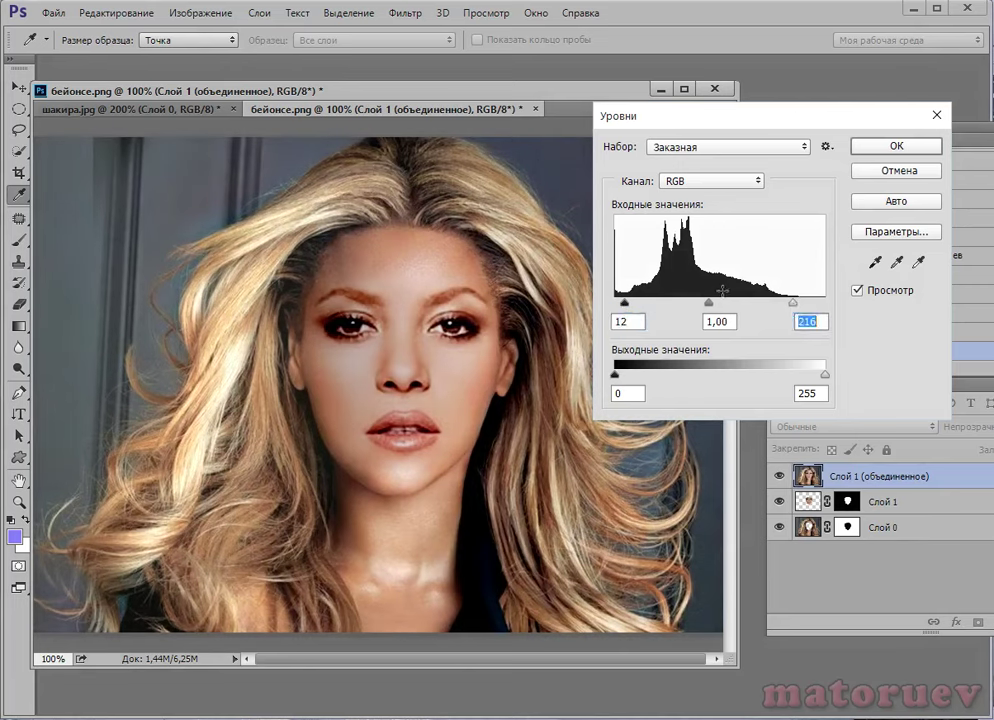
{"action": "mouse_move", "coordinate": [710, 306]}
{"action": "left_mouse_down"}
{"action": "mouse_move", "coordinate": [690, 310]}
{"action": "mouse_move", "coordinate": [701, 313]}
{"action": "left_mouse_up"}
{"action": "left_click", "coordinate": [896, 150]}
{"action": "key", "text": "e"}
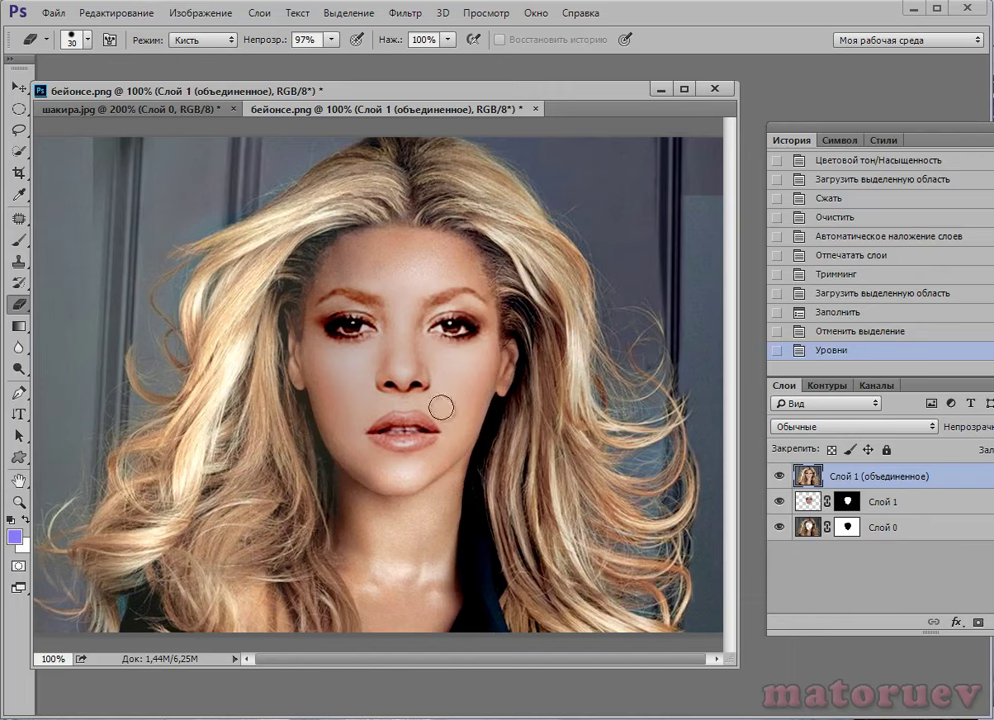
Step: Zoom in to 200% on the face and select the Healing Brush tool
{"action": "key", "text": "ctrl+plus"}
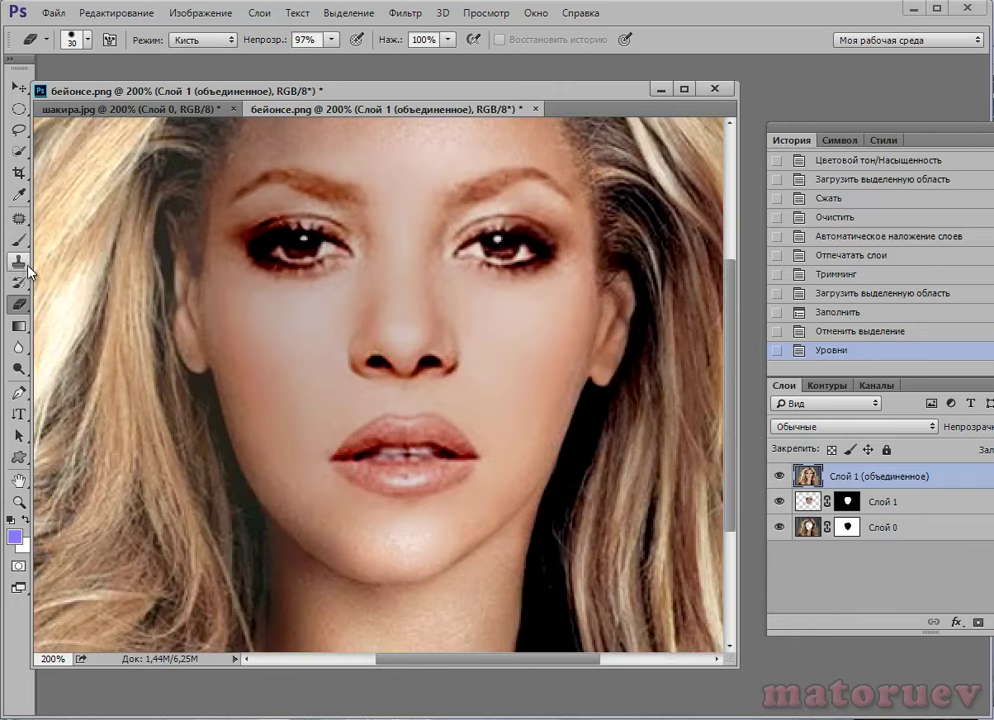
{"action": "left_click", "coordinate": [19, 220]}
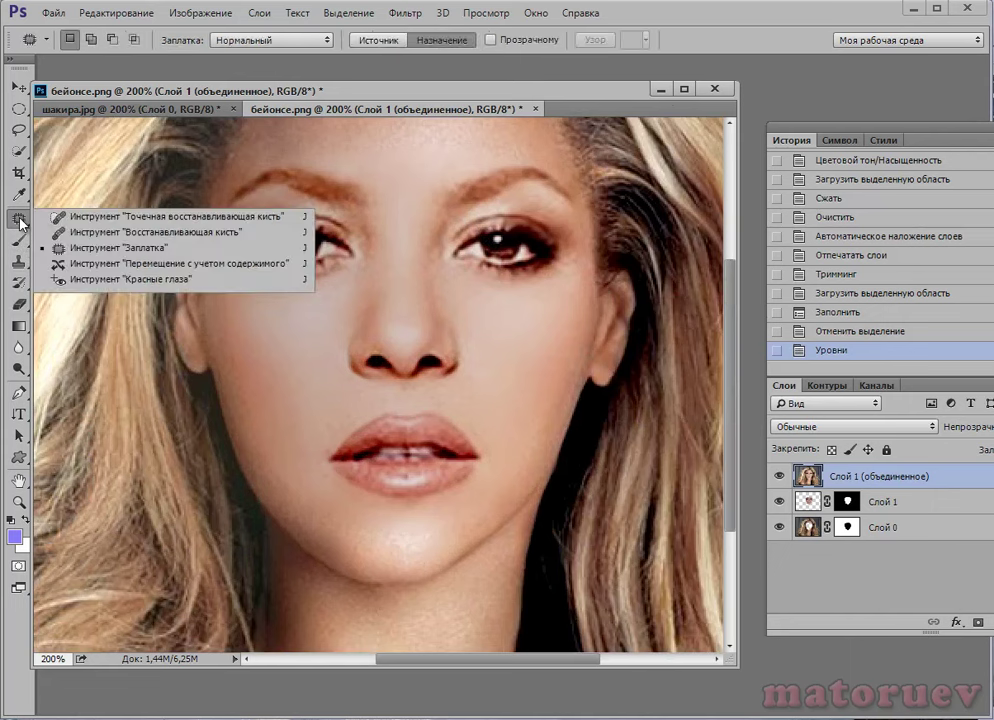
{"action": "left_click", "coordinate": [105, 234]}
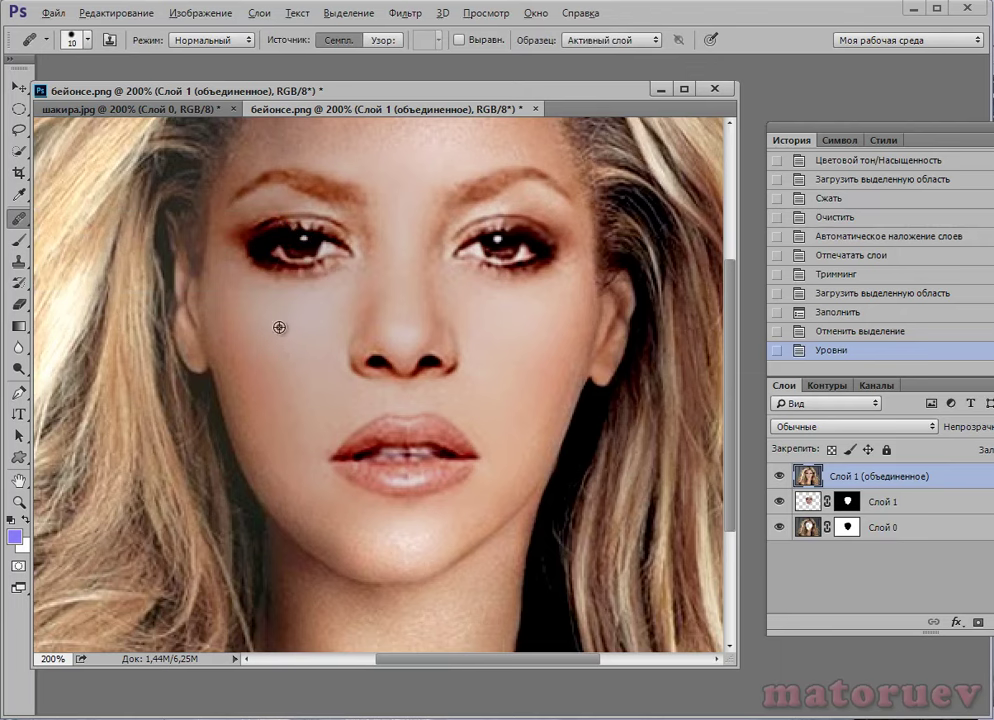
Step: Heal the left cheek, chin and right cheek with six touch-ups, then zoom back to 100%
{"action": "mouse_move", "coordinate": [249, 323]}
{"action": "left_mouse_down"}
{"action": "mouse_move", "coordinate": [228, 317]}
{"action": "mouse_move", "coordinate": [250, 405]}
{"action": "left_mouse_up"}
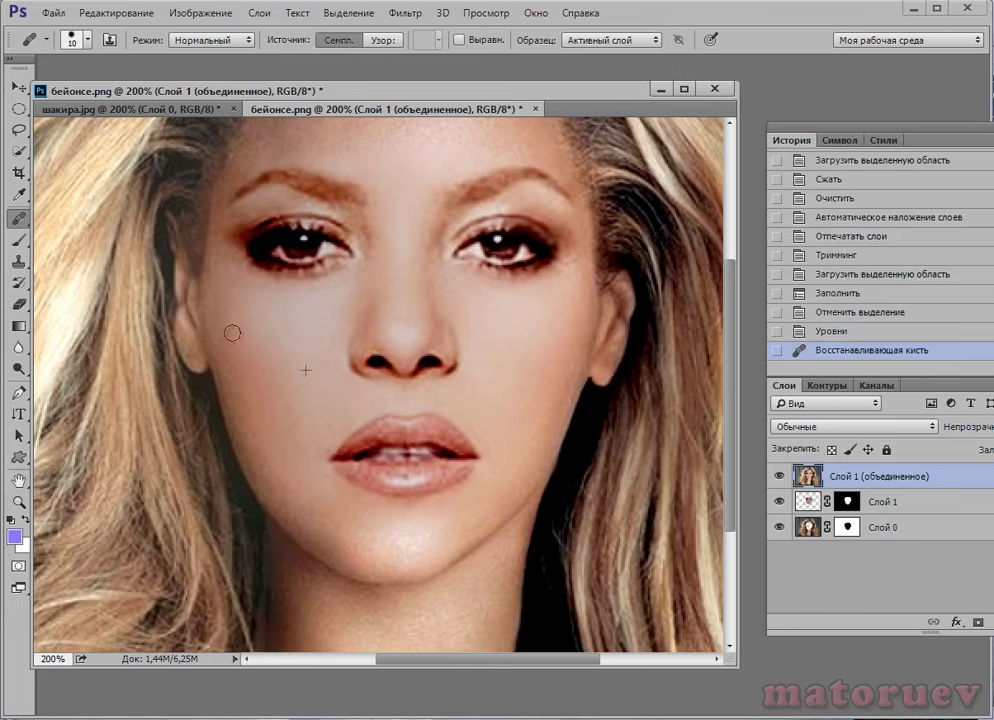
{"action": "left_click_drag", "start_coordinate": [232, 333], "coordinate": [240, 366]}
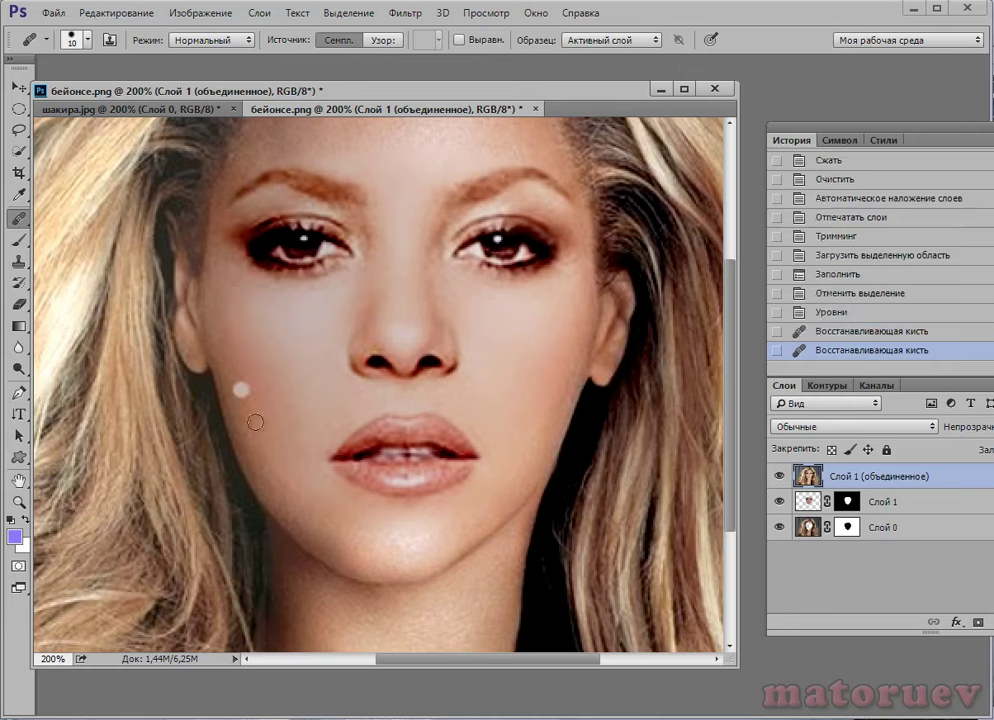
{"action": "left_click", "coordinate": [294, 489]}
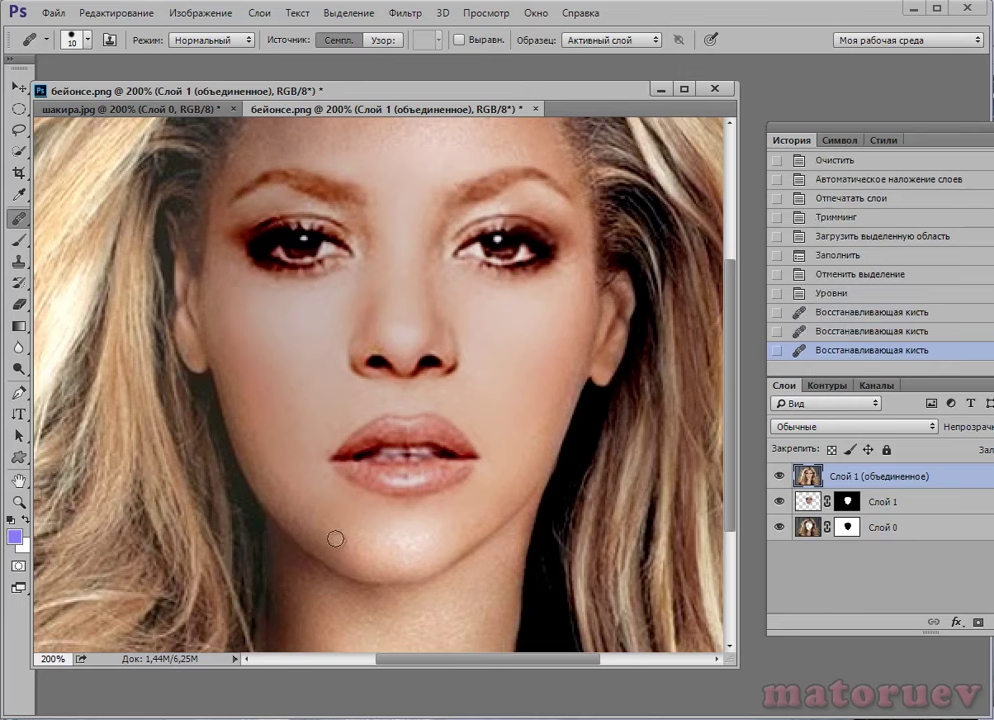
{"action": "left_click", "coordinate": [297, 500]}
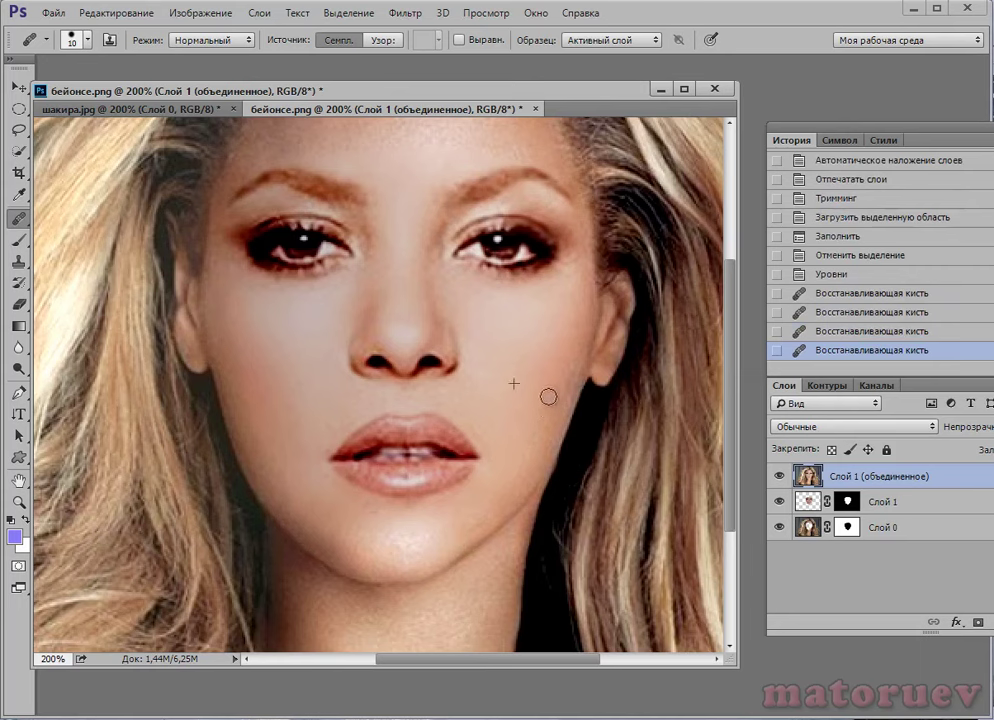
{"action": "left_click", "coordinate": [518, 439]}
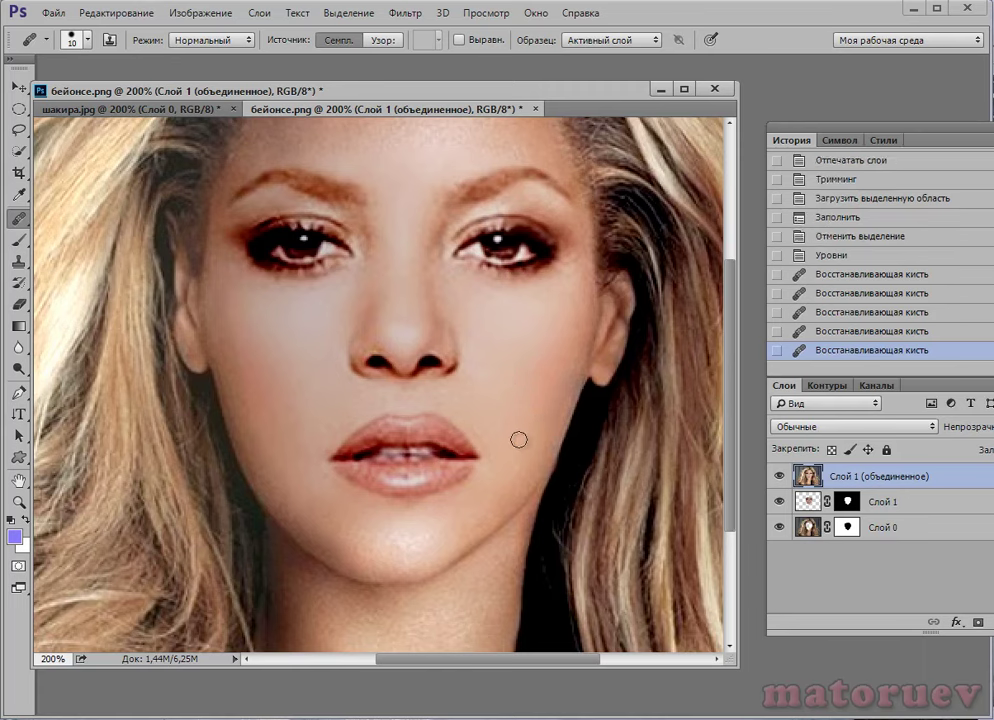
{"action": "left_click", "coordinate": [571, 376]}
{"action": "key", "text": "ctrl+minus"}
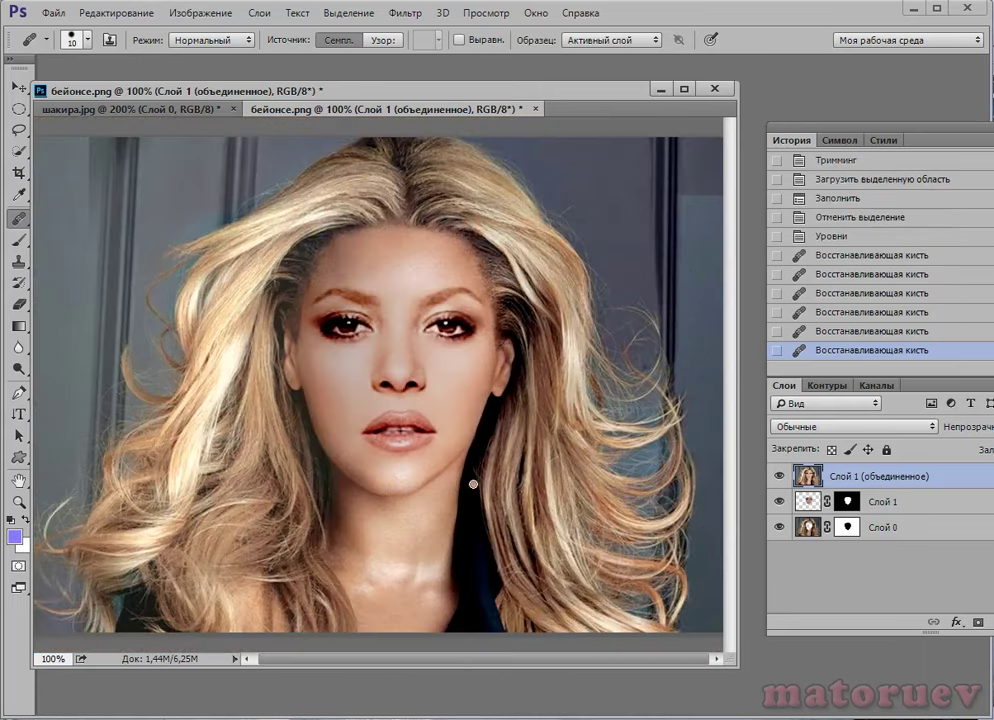